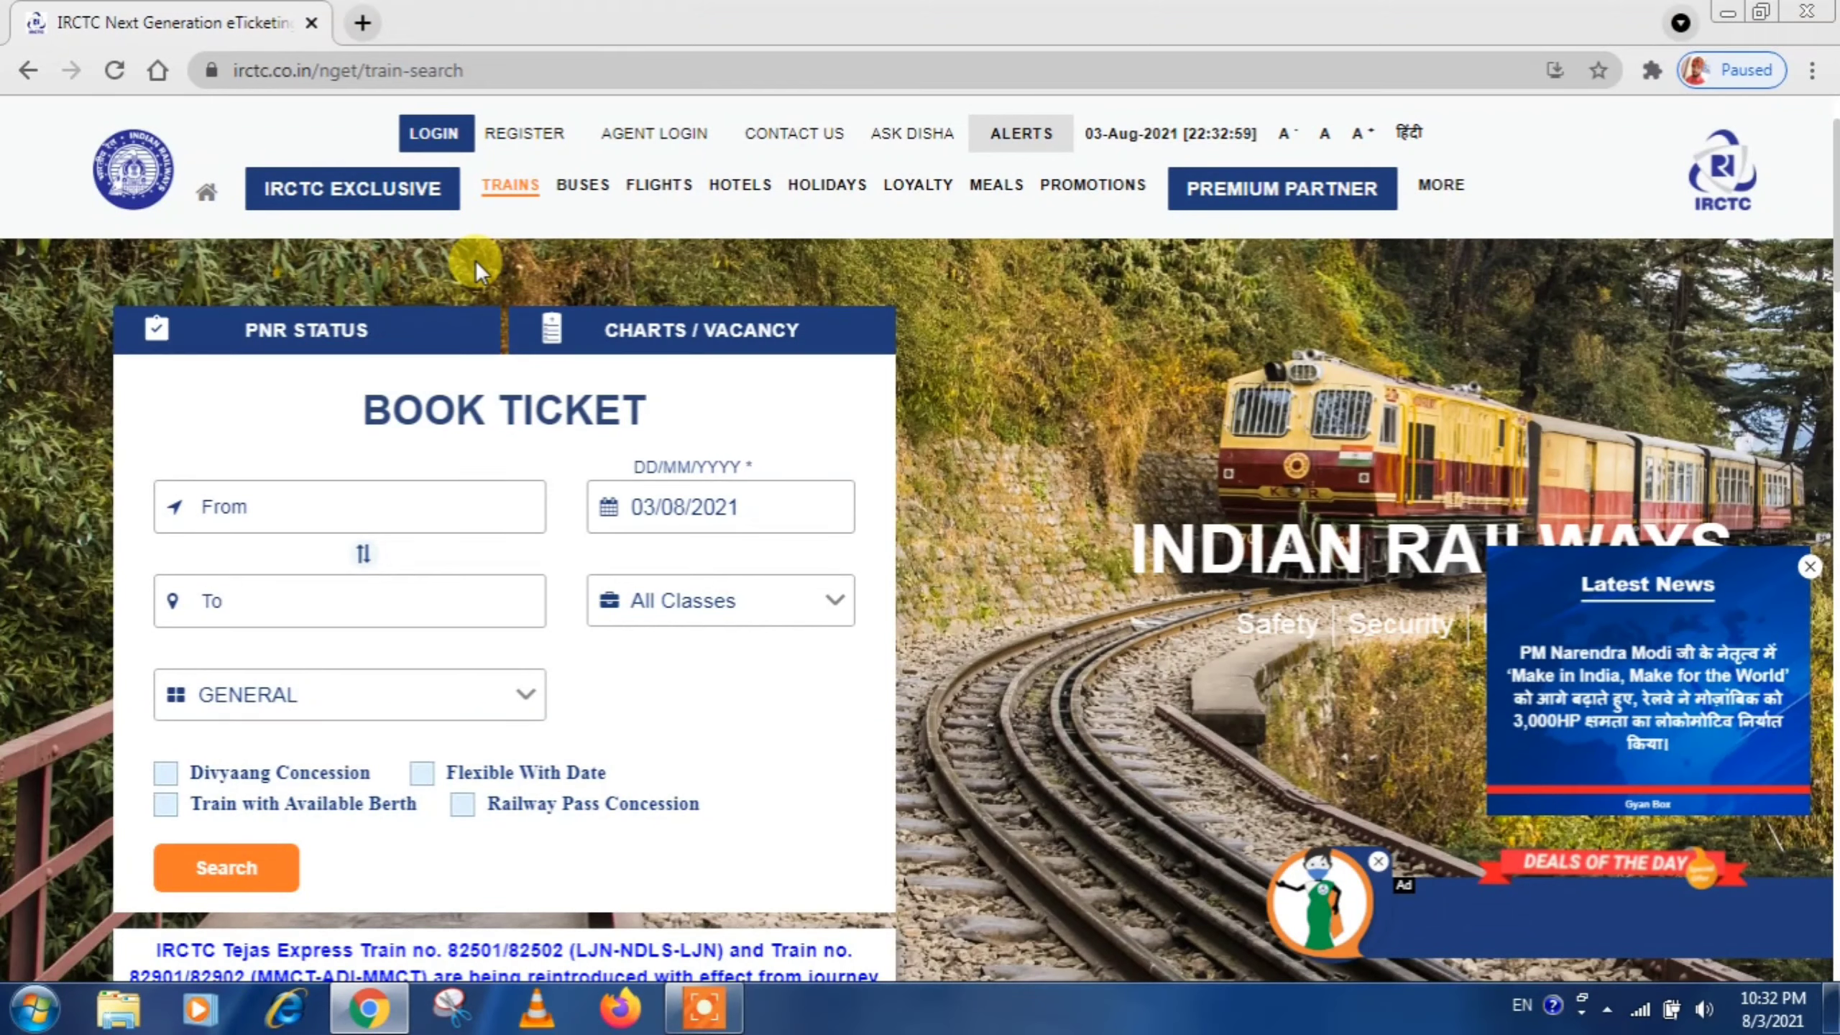
Step: Open the login form and fill in the saved user ID and password from Chrome autofill
left_click(438, 138)
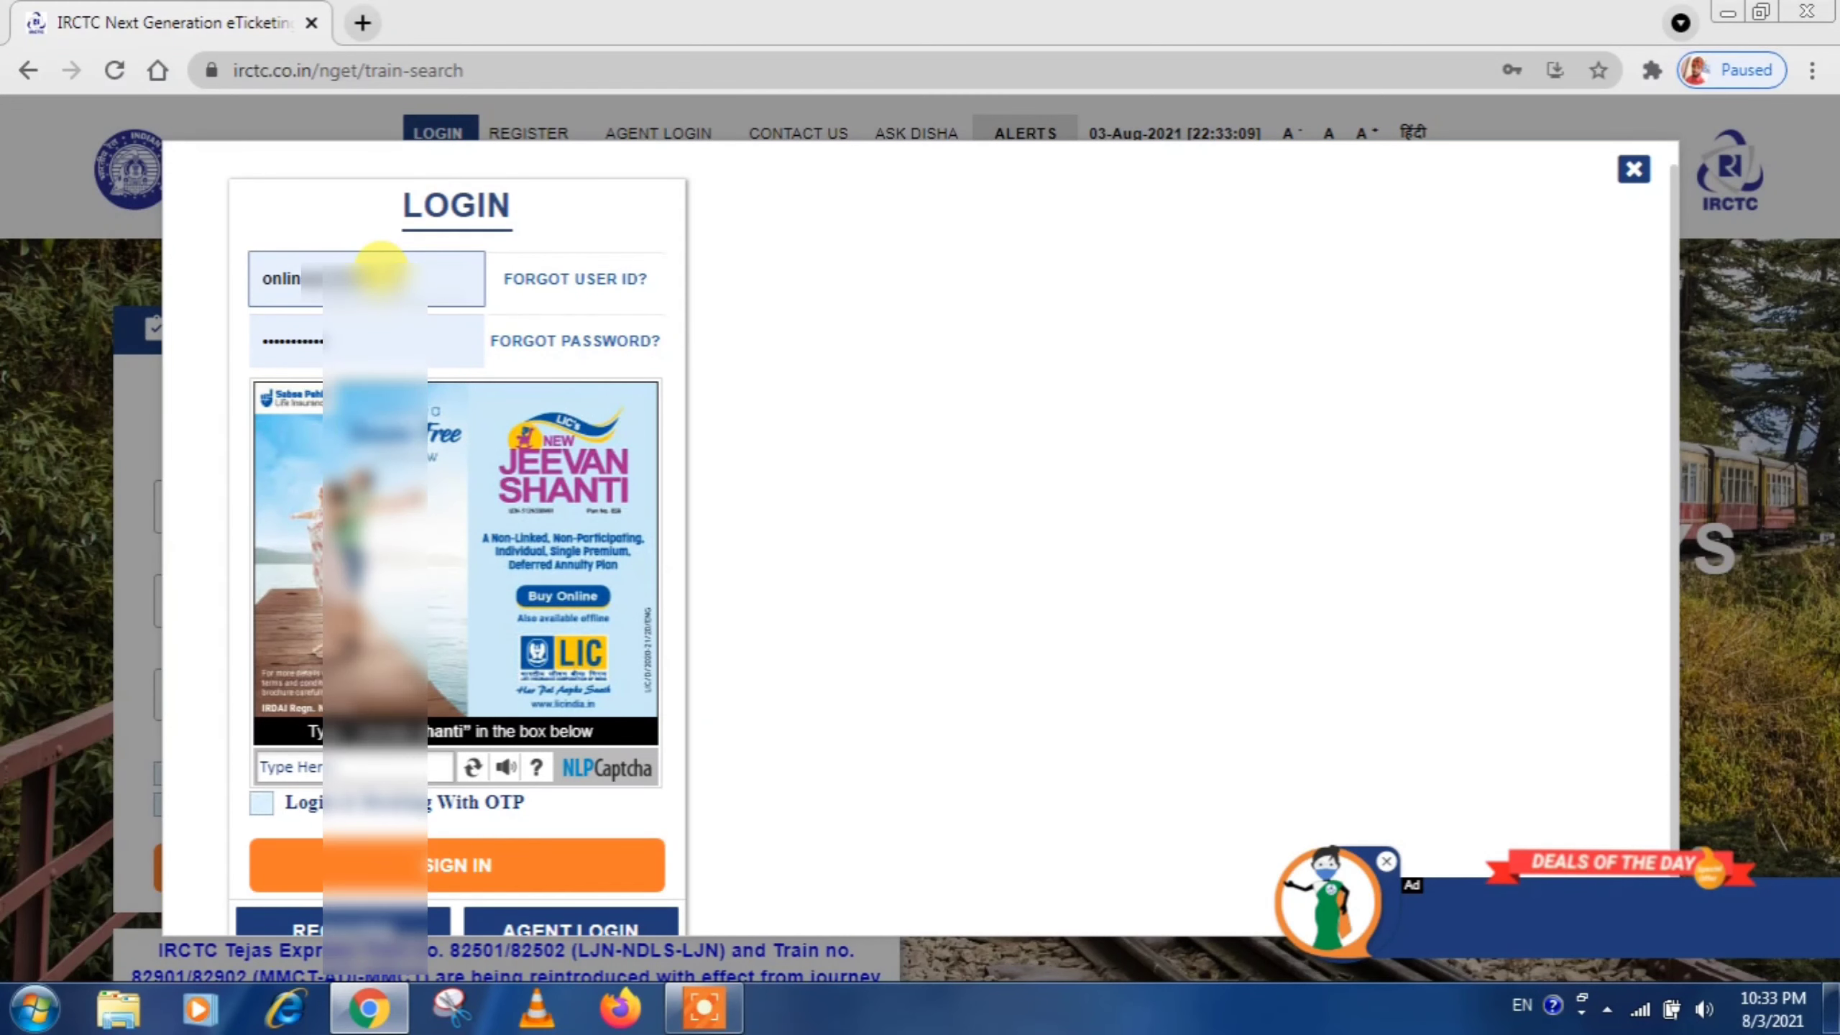
left_click(380, 272)
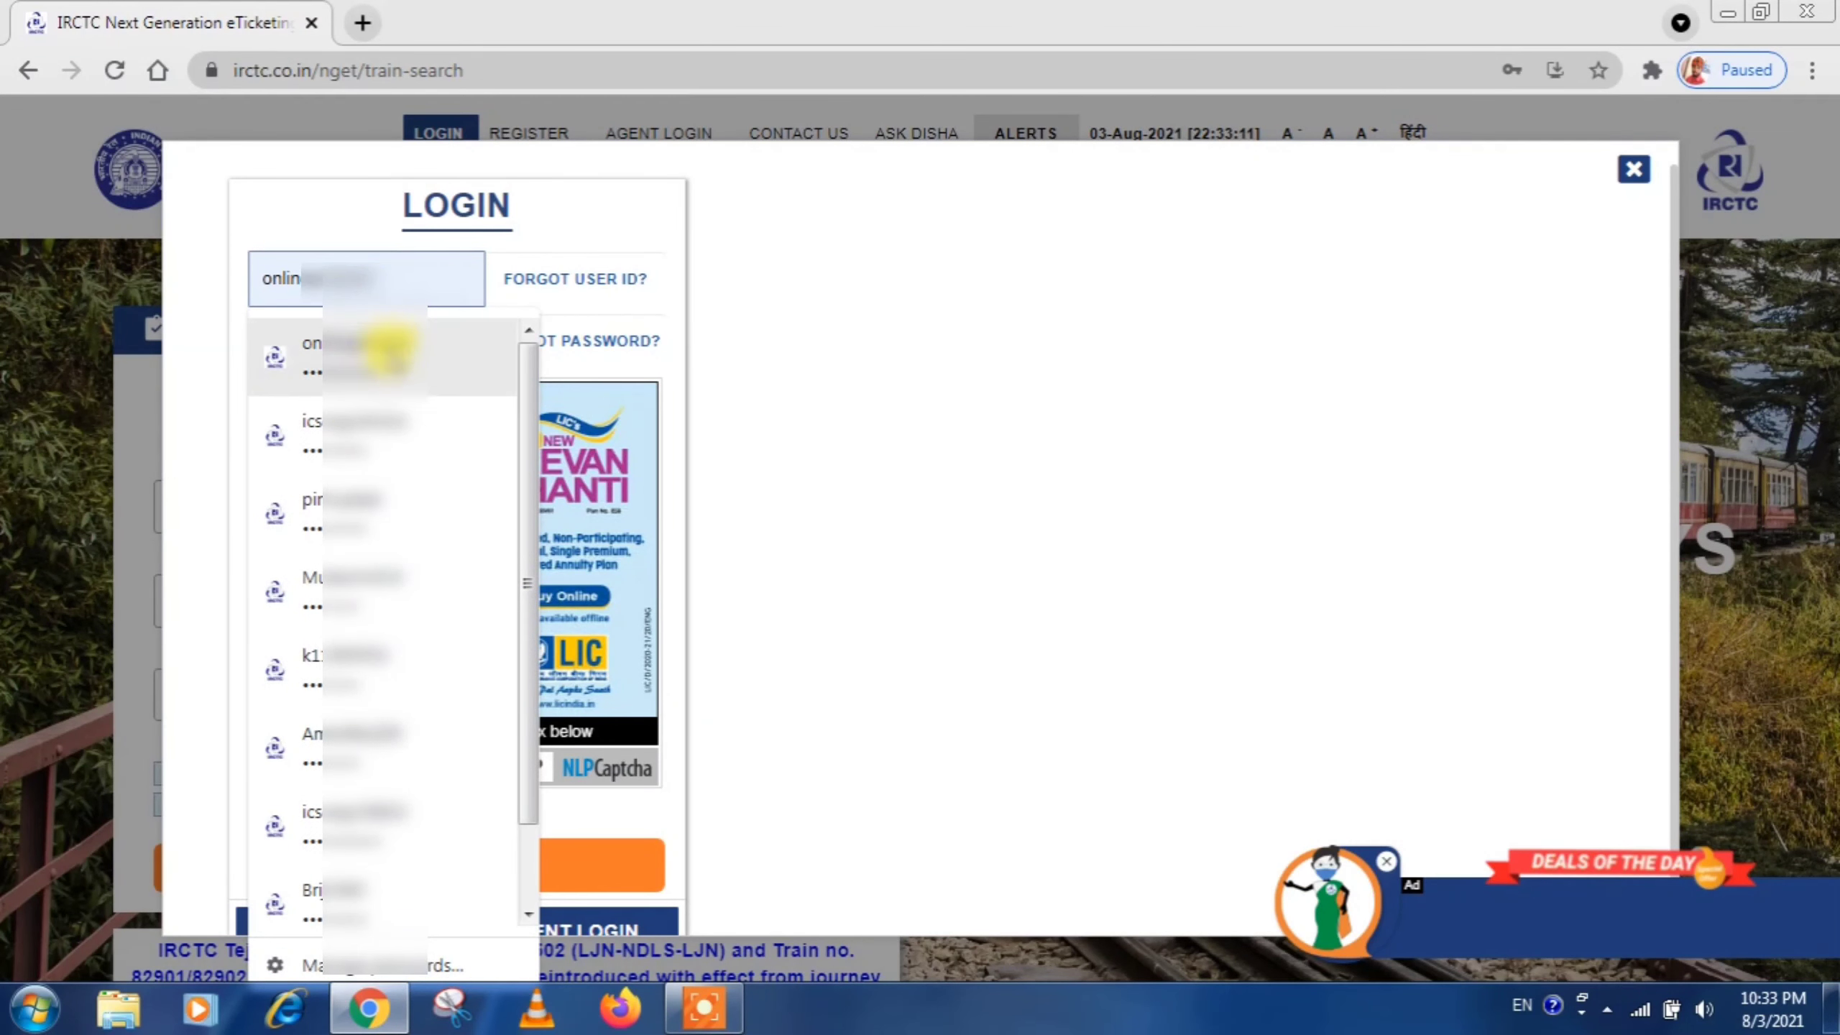
left_click(384, 438)
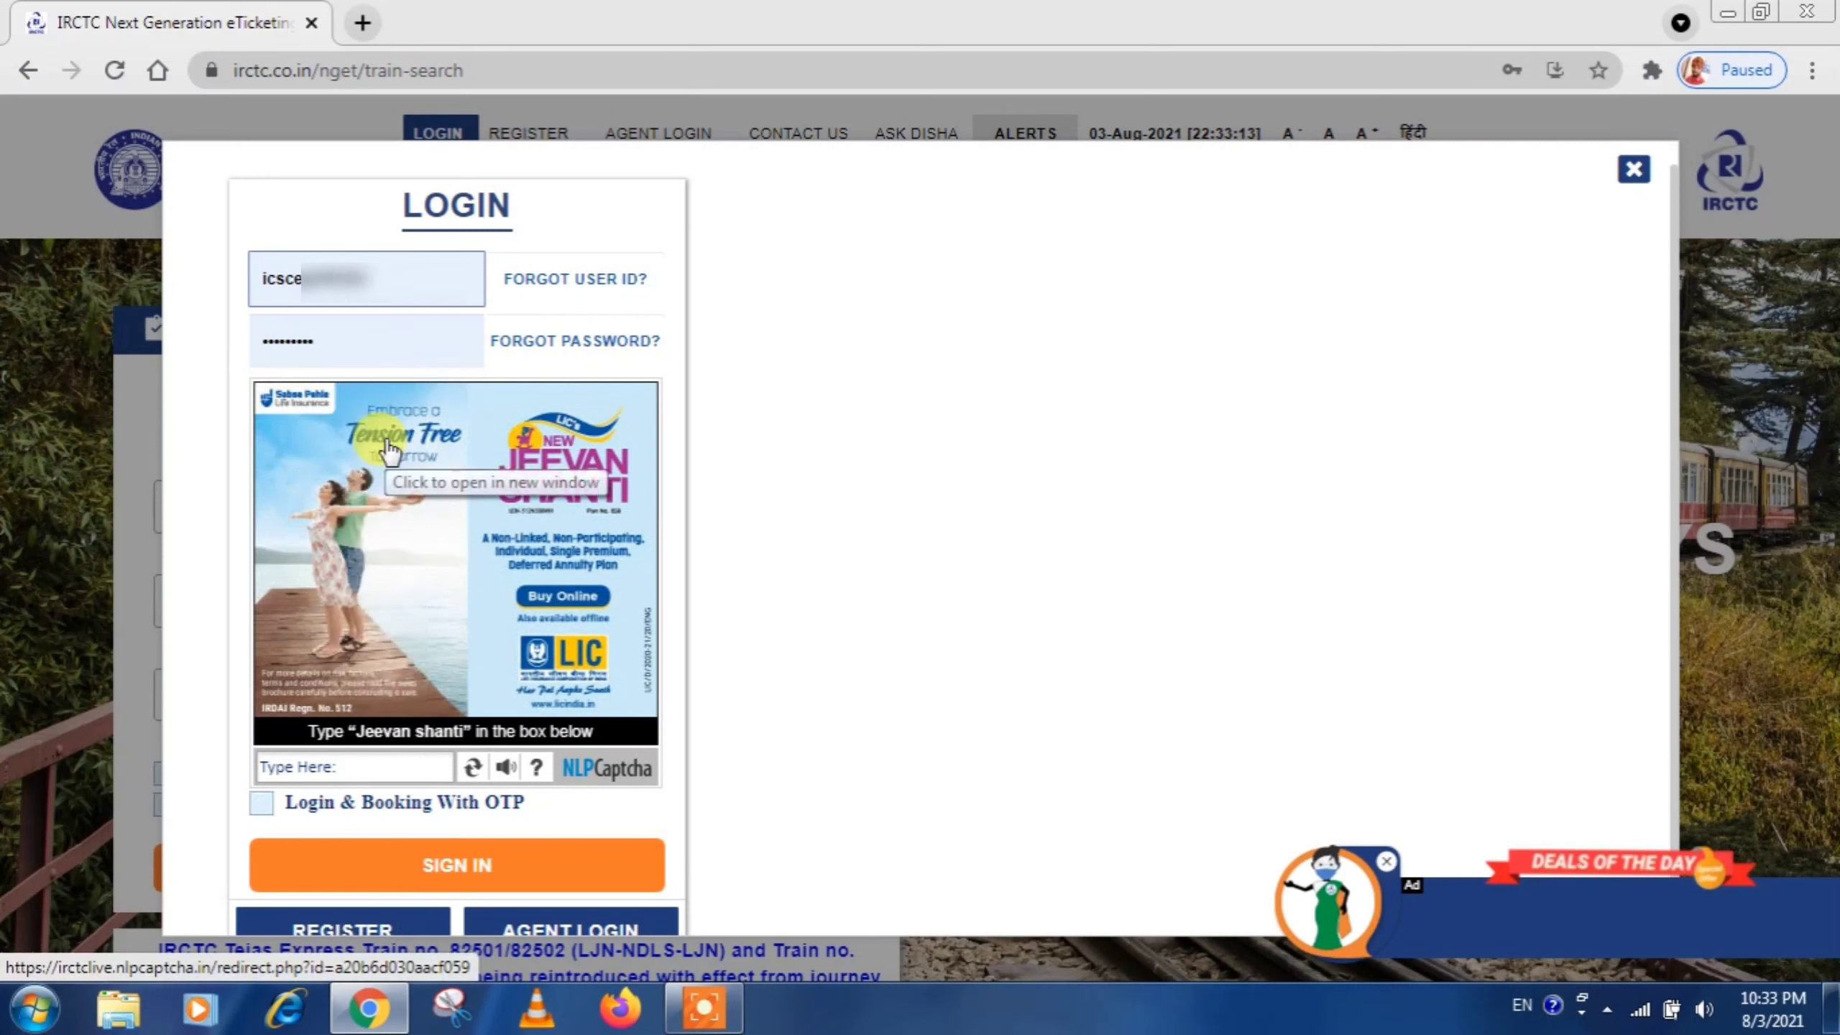
Step: Enter the captcha answer, fix its missing space, and submit the sign-in
left_click(339, 760)
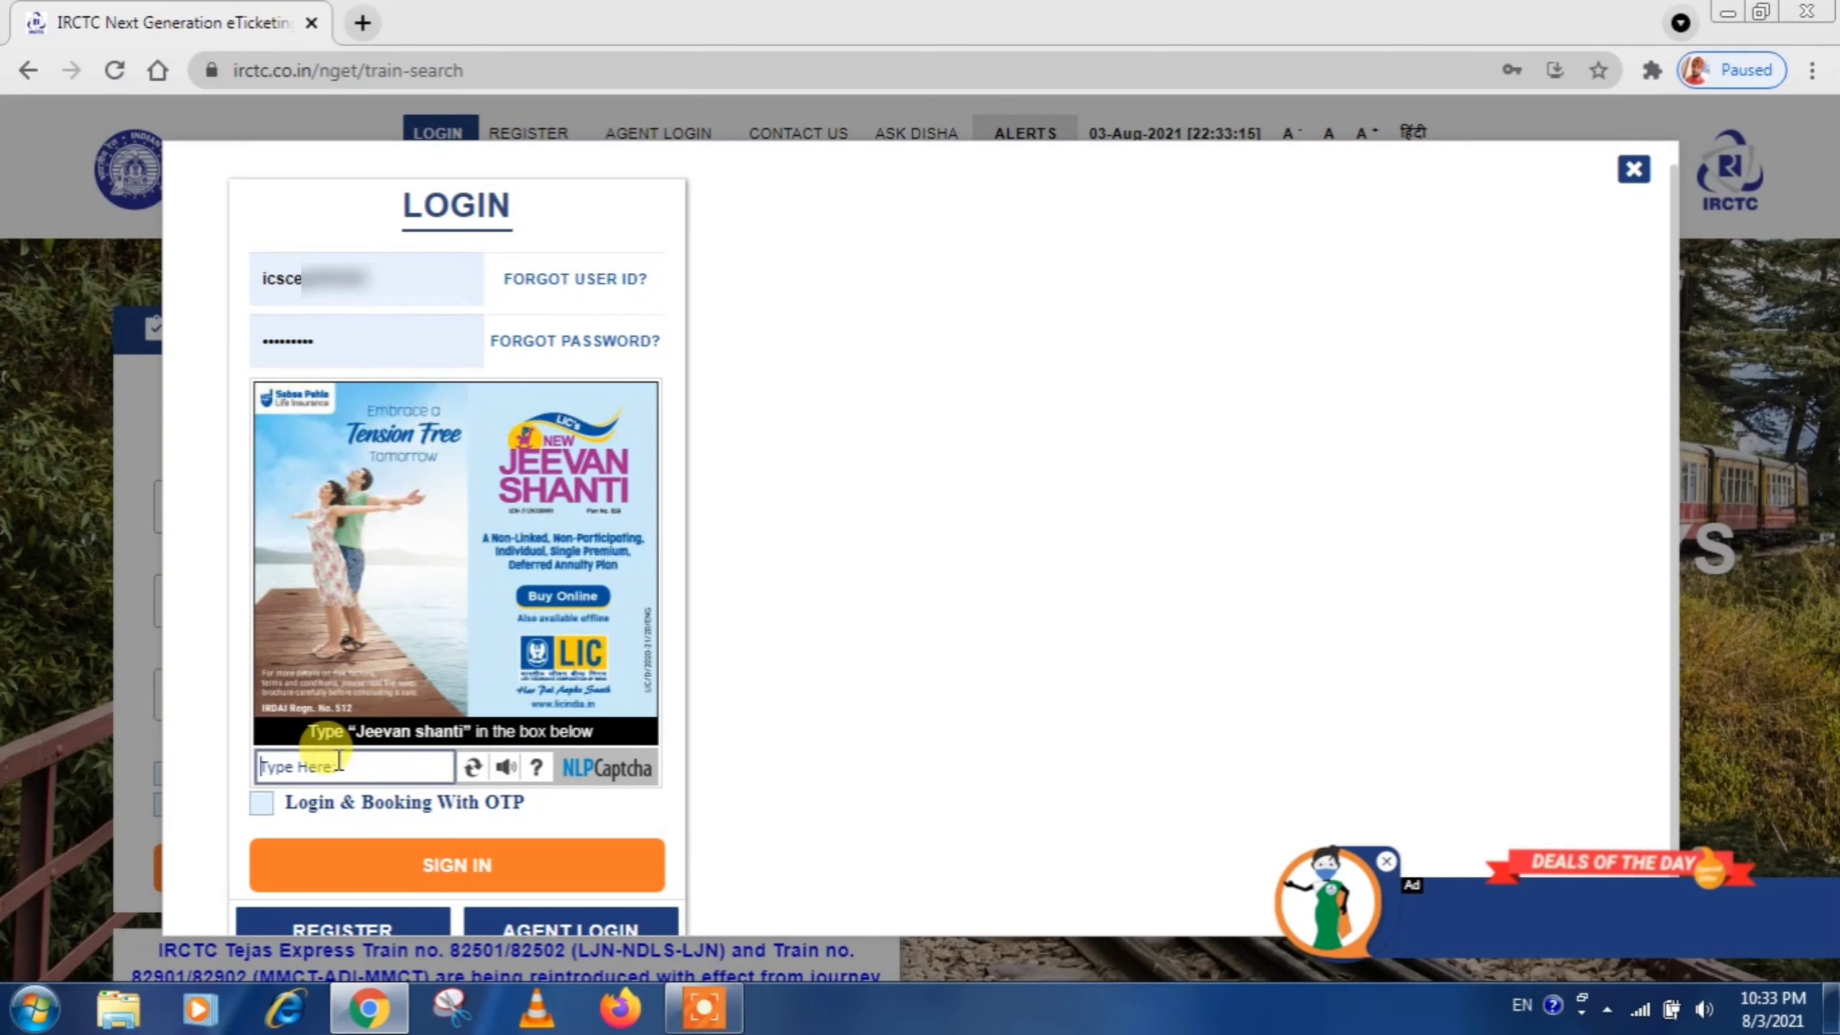
type("Jeevan shanti")
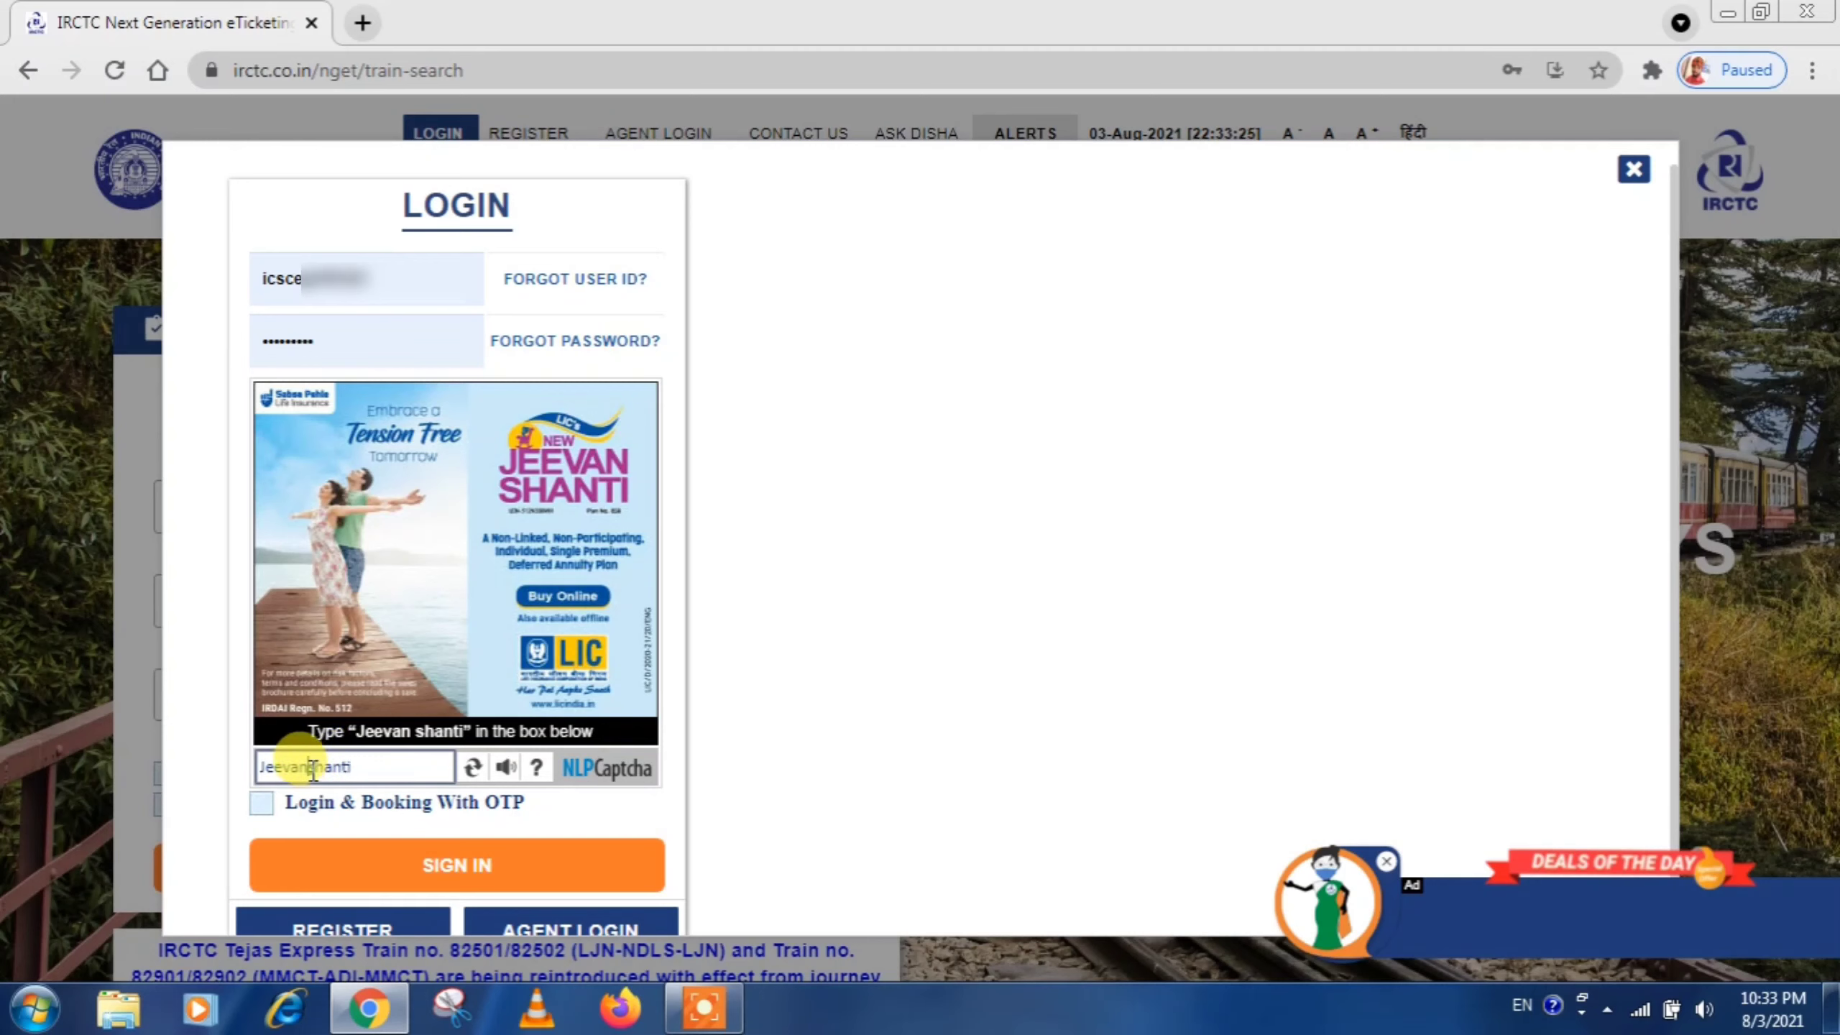
left_click(313, 767)
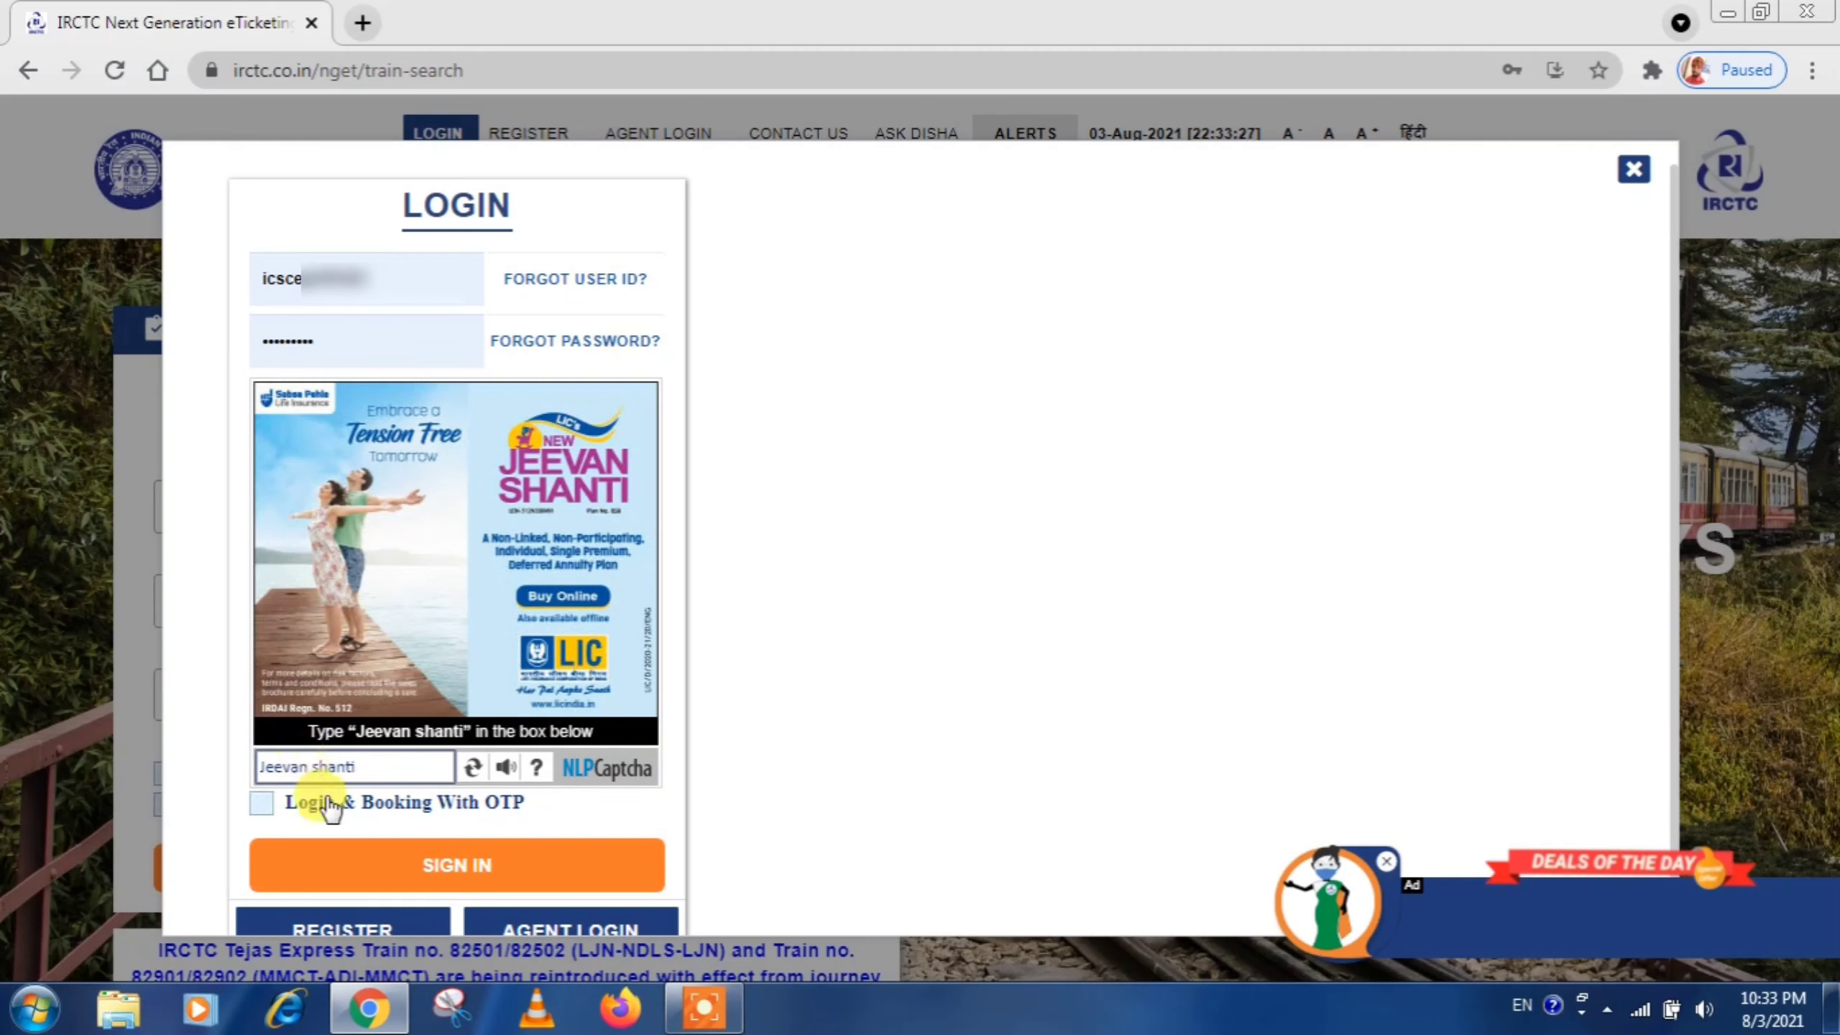
left_click(402, 866)
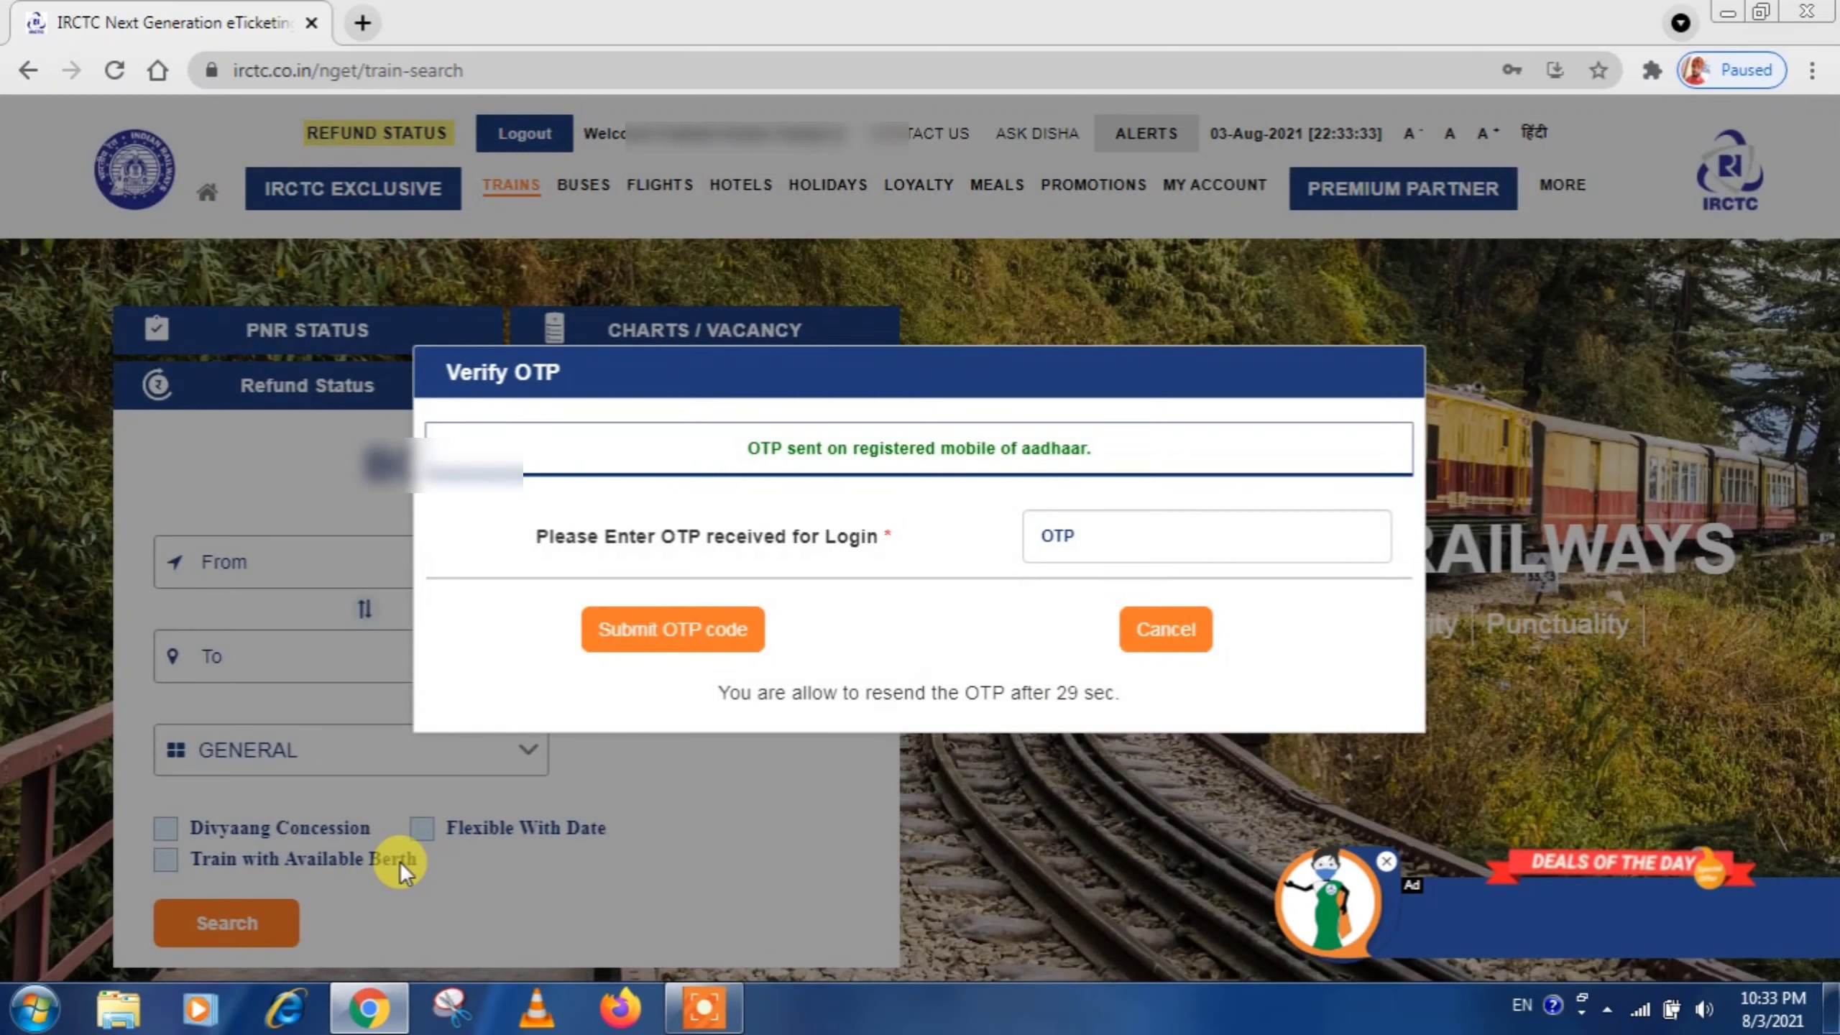
Step: Verify the login with the OTP sent to the registered mobile and dismiss the COVID alert
left_click(1092, 539)
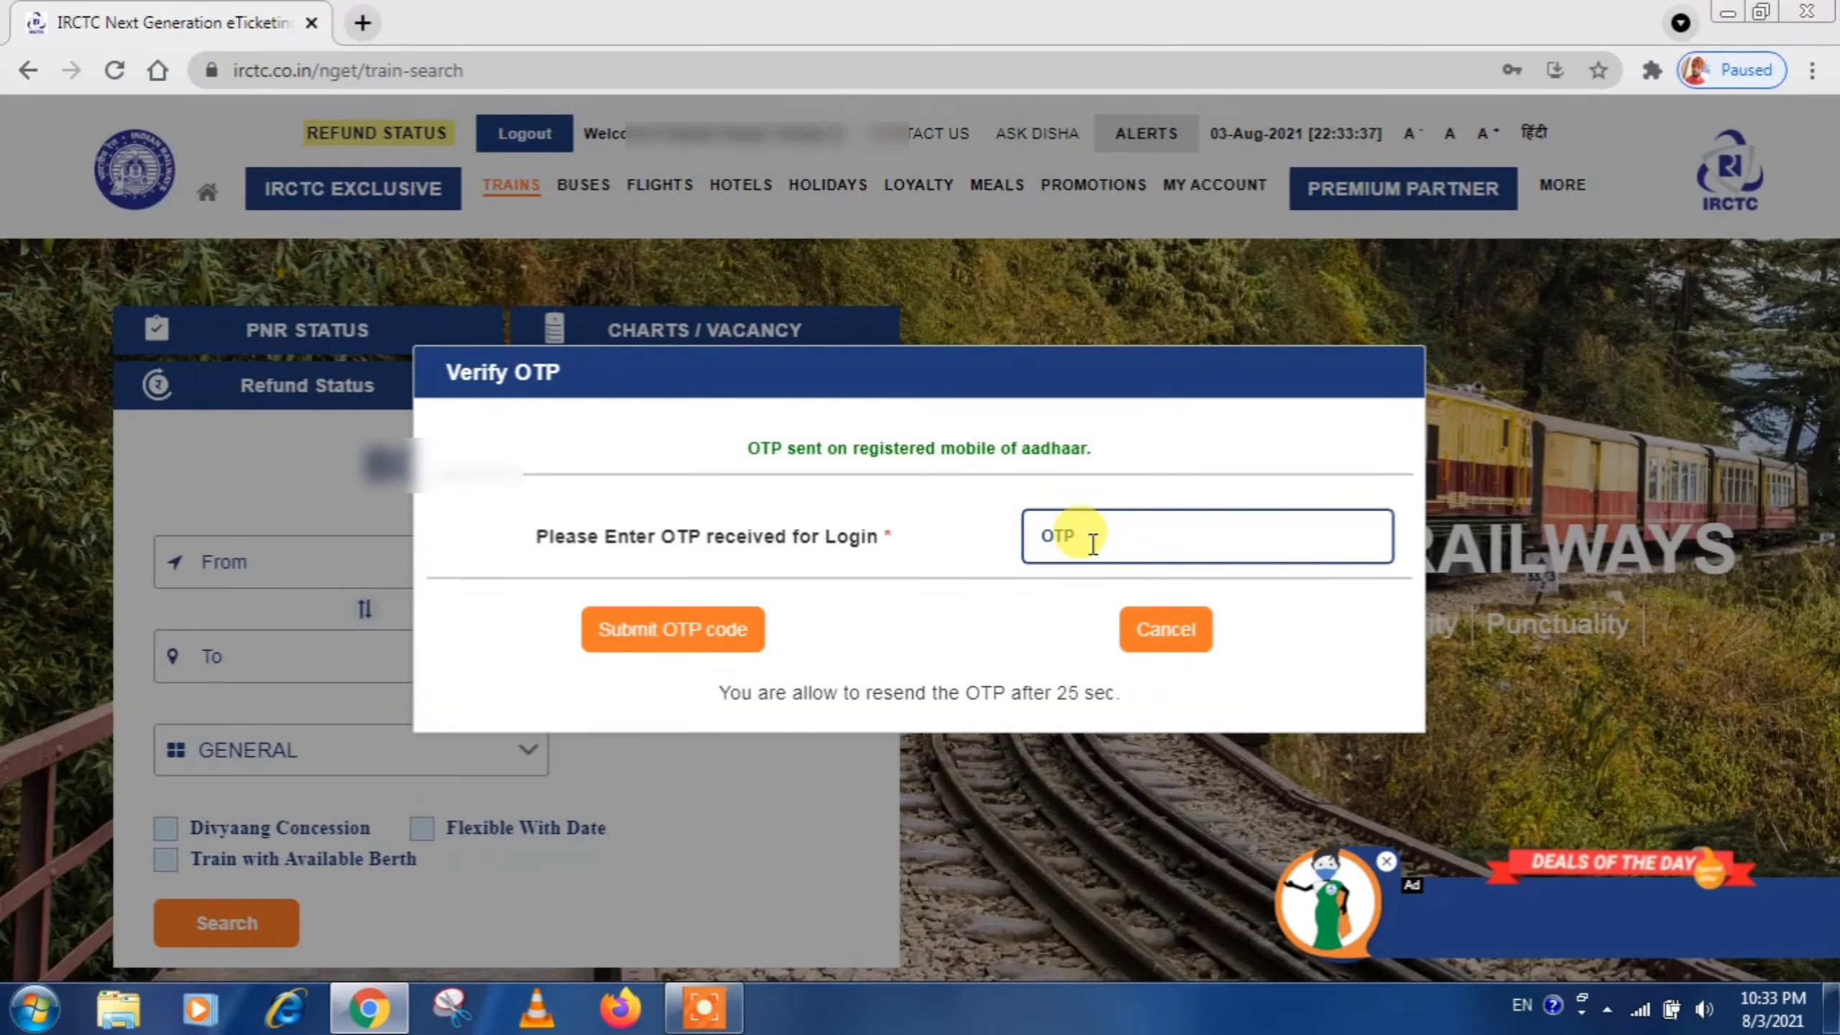
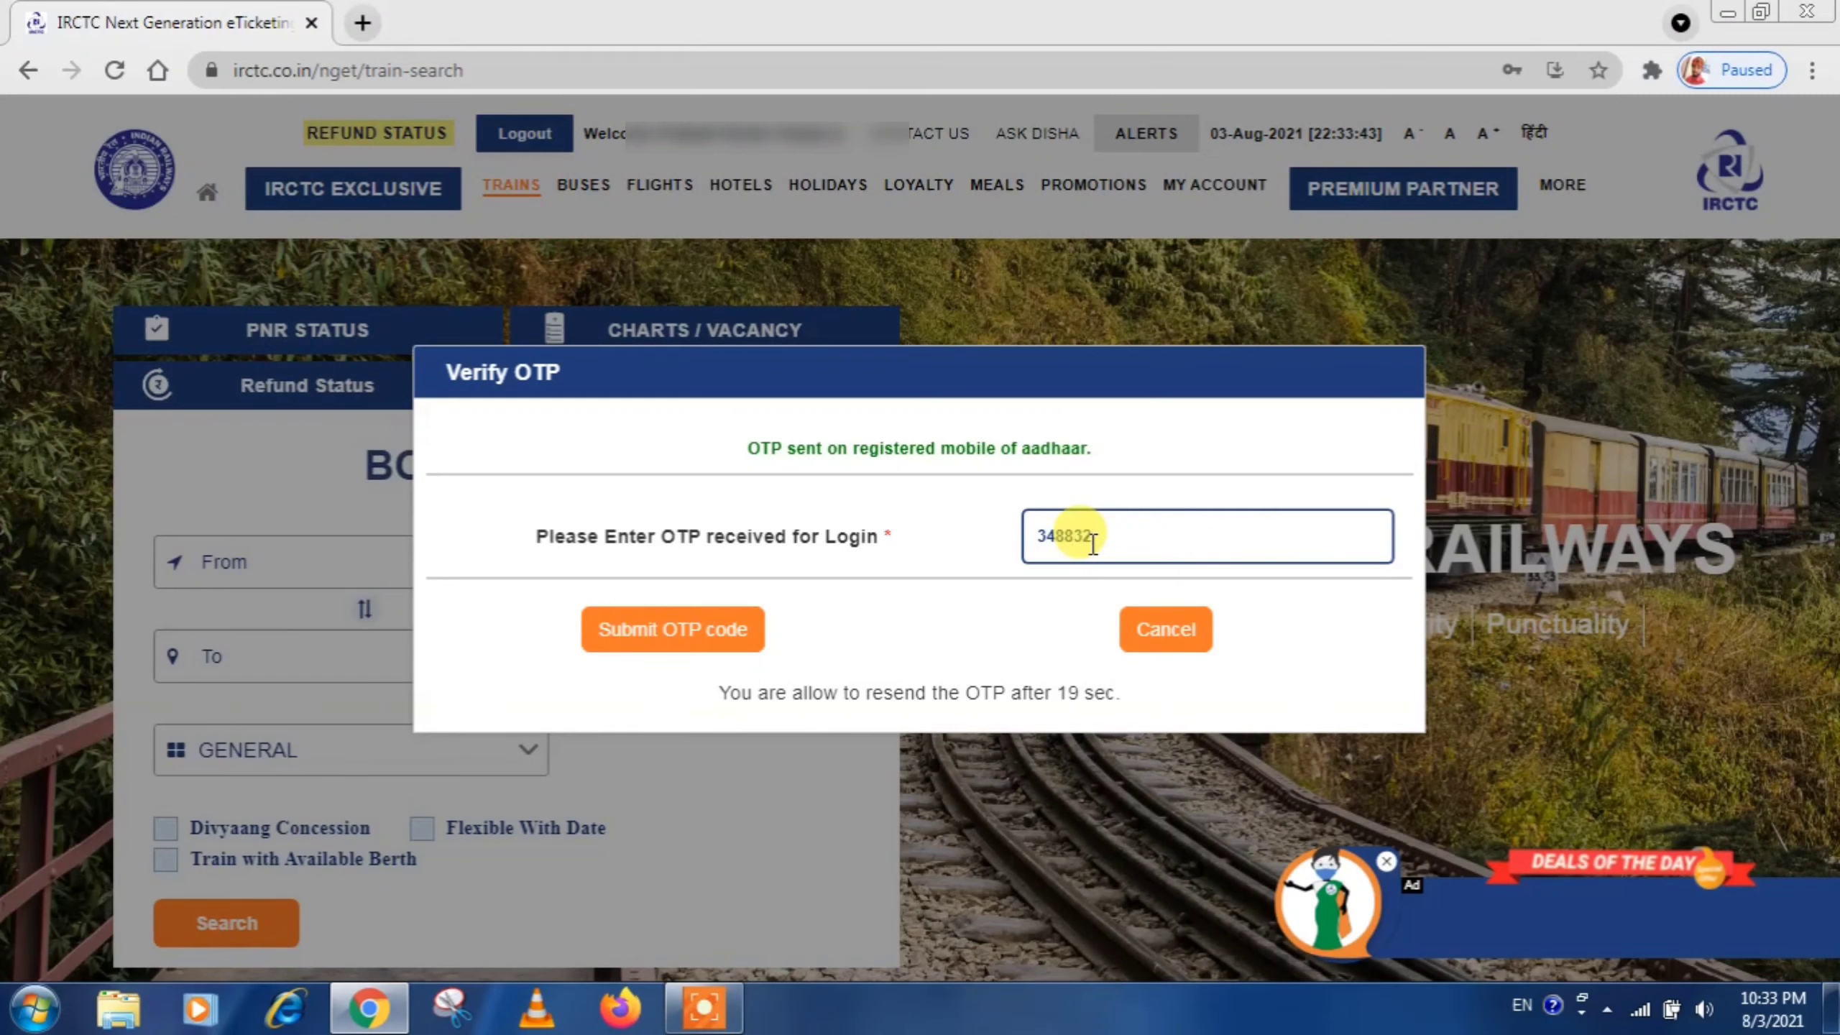
left_click(694, 638)
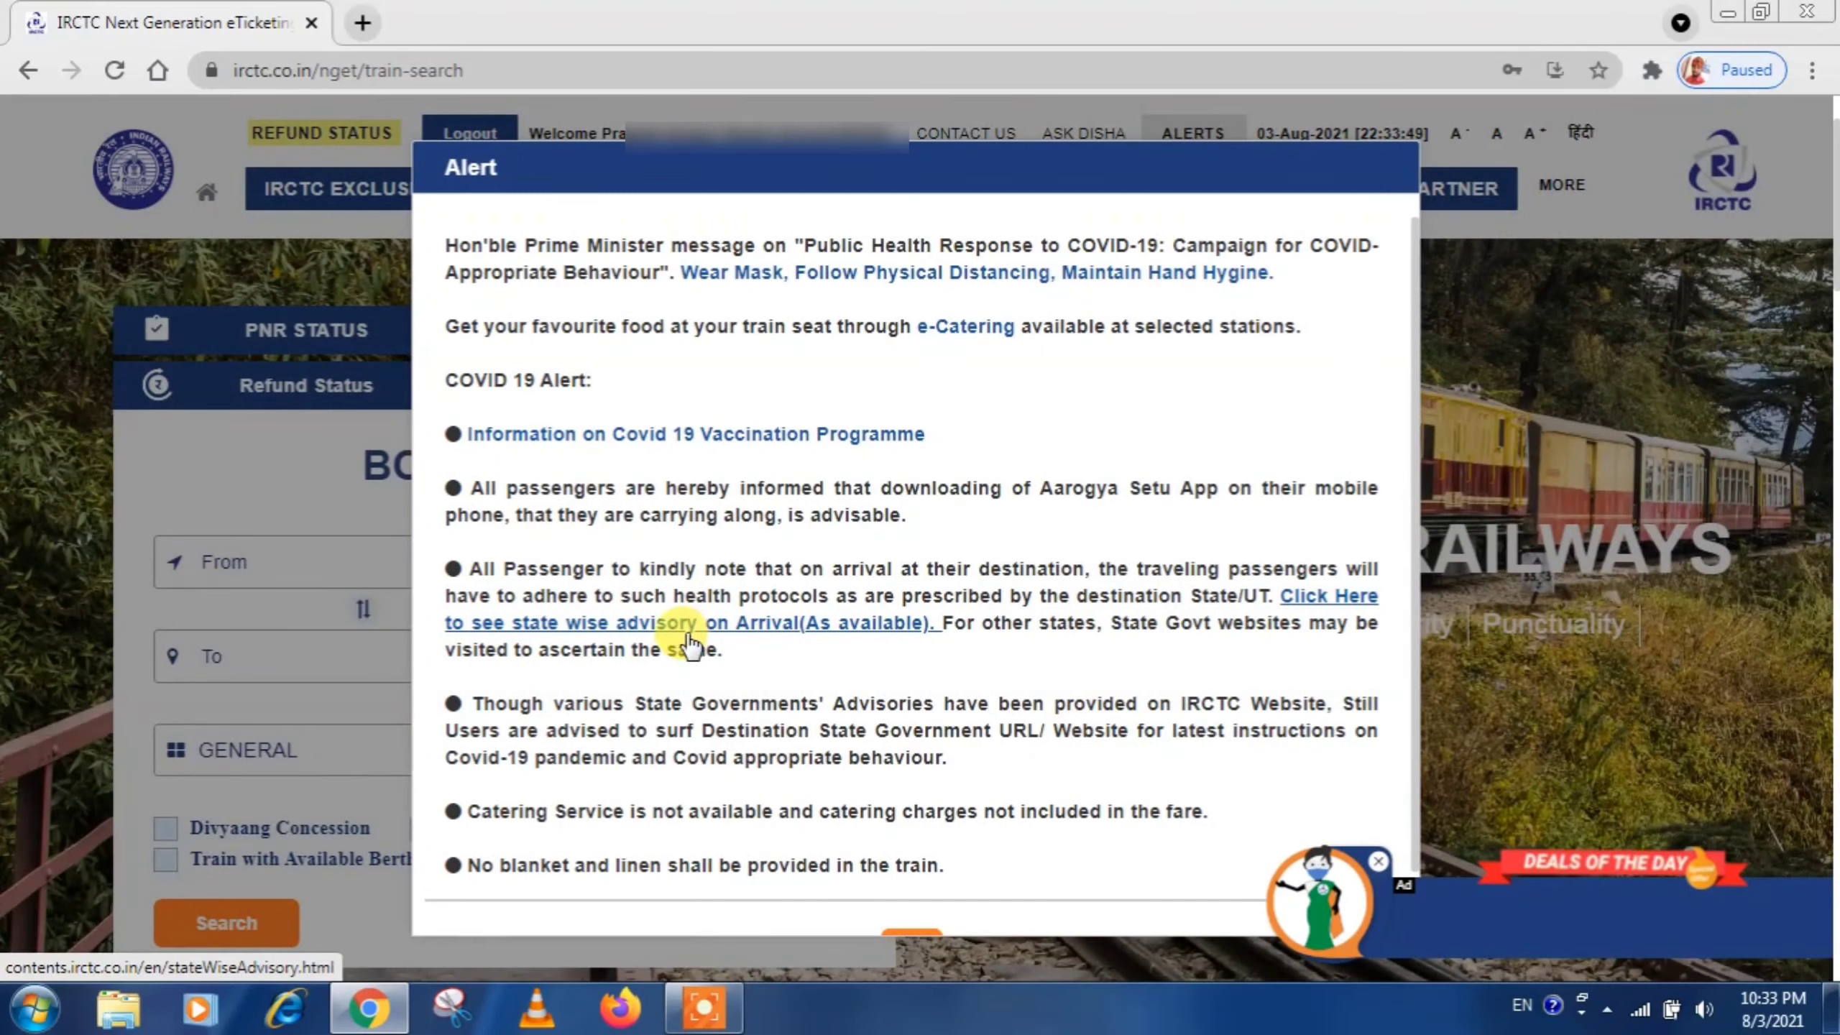
left_click(910, 934)
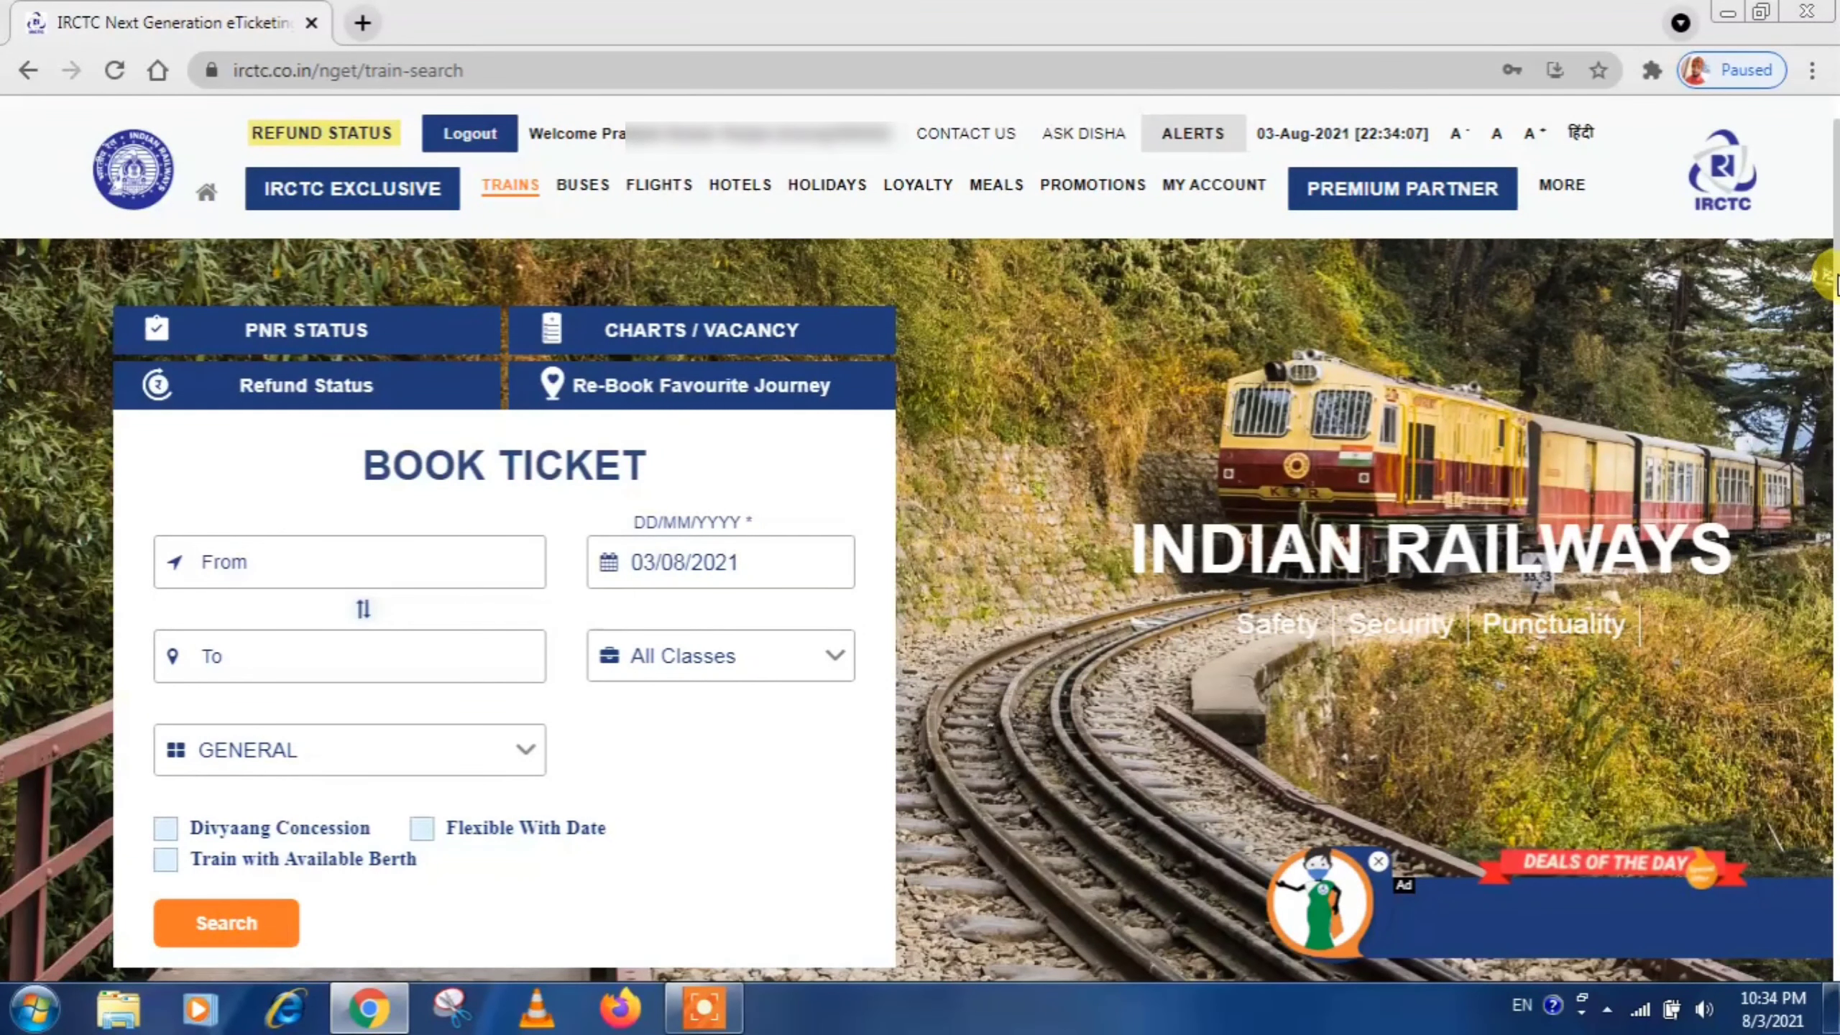
Step: Set the journey to EKMA → SONPUR JN, leaving the destination unchanged
scroll(1830, 279, "down", 1)
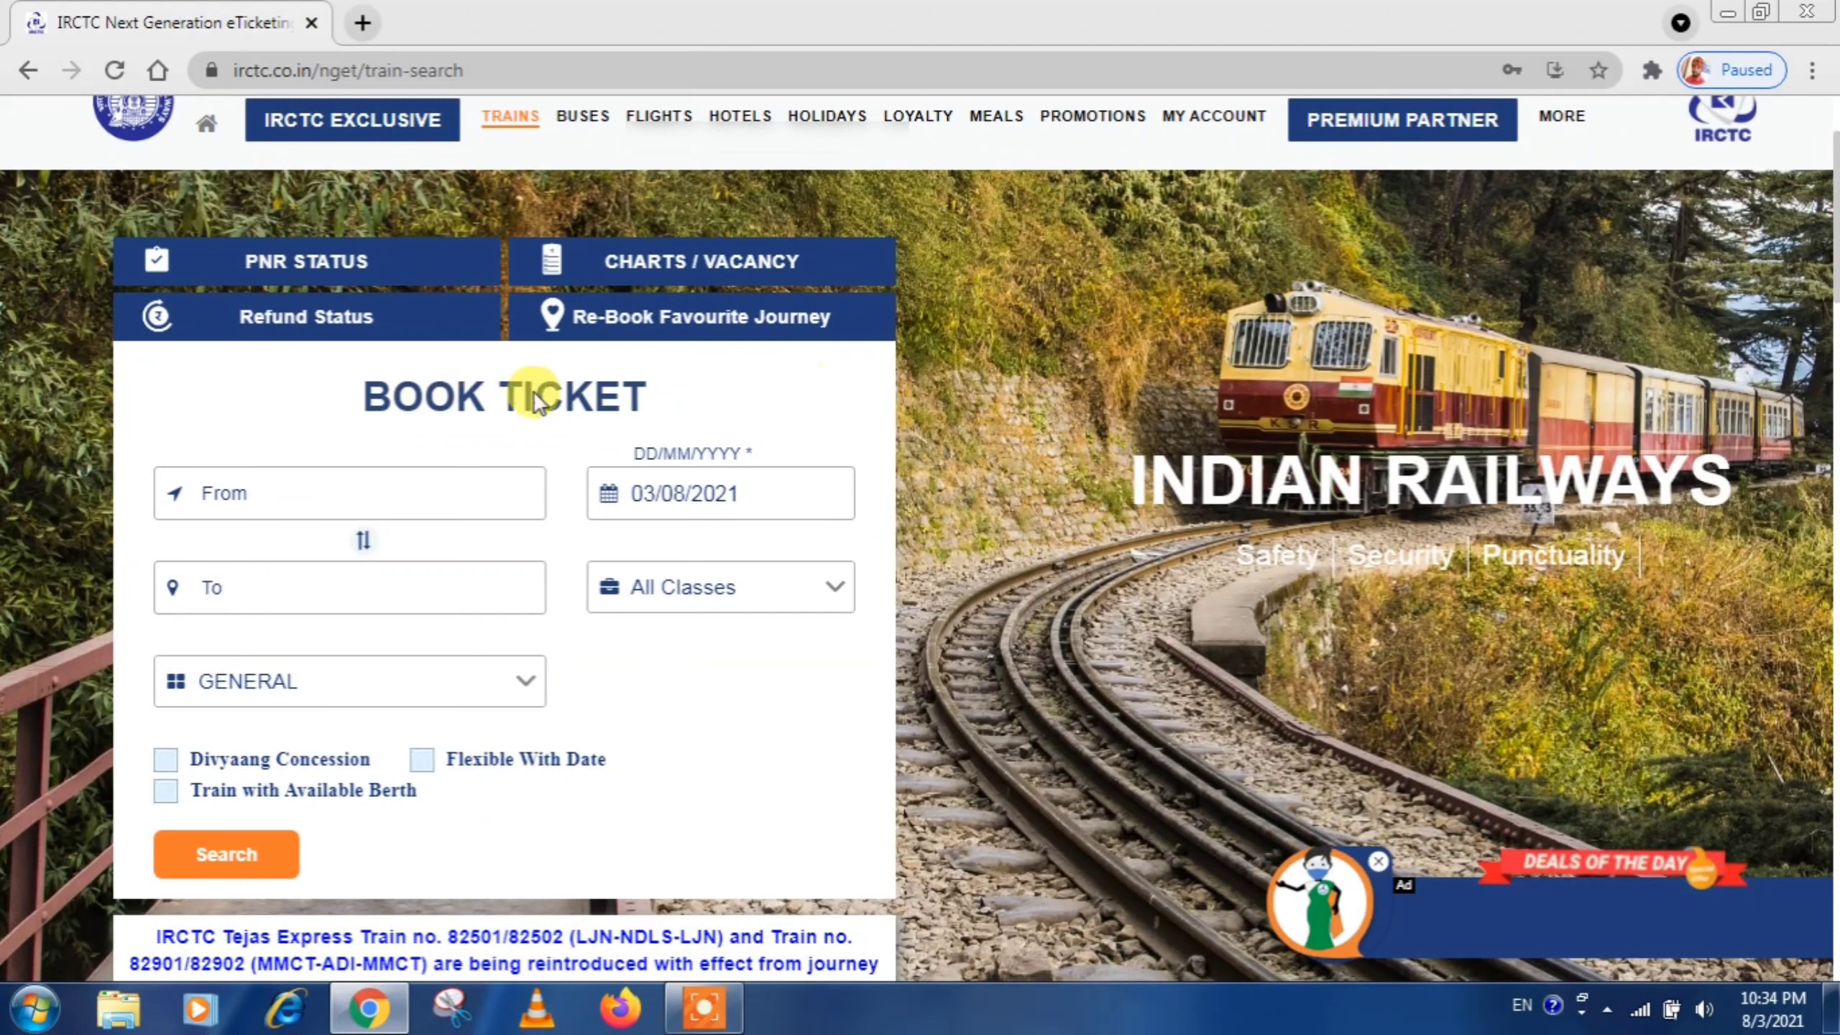
left_click(271, 497)
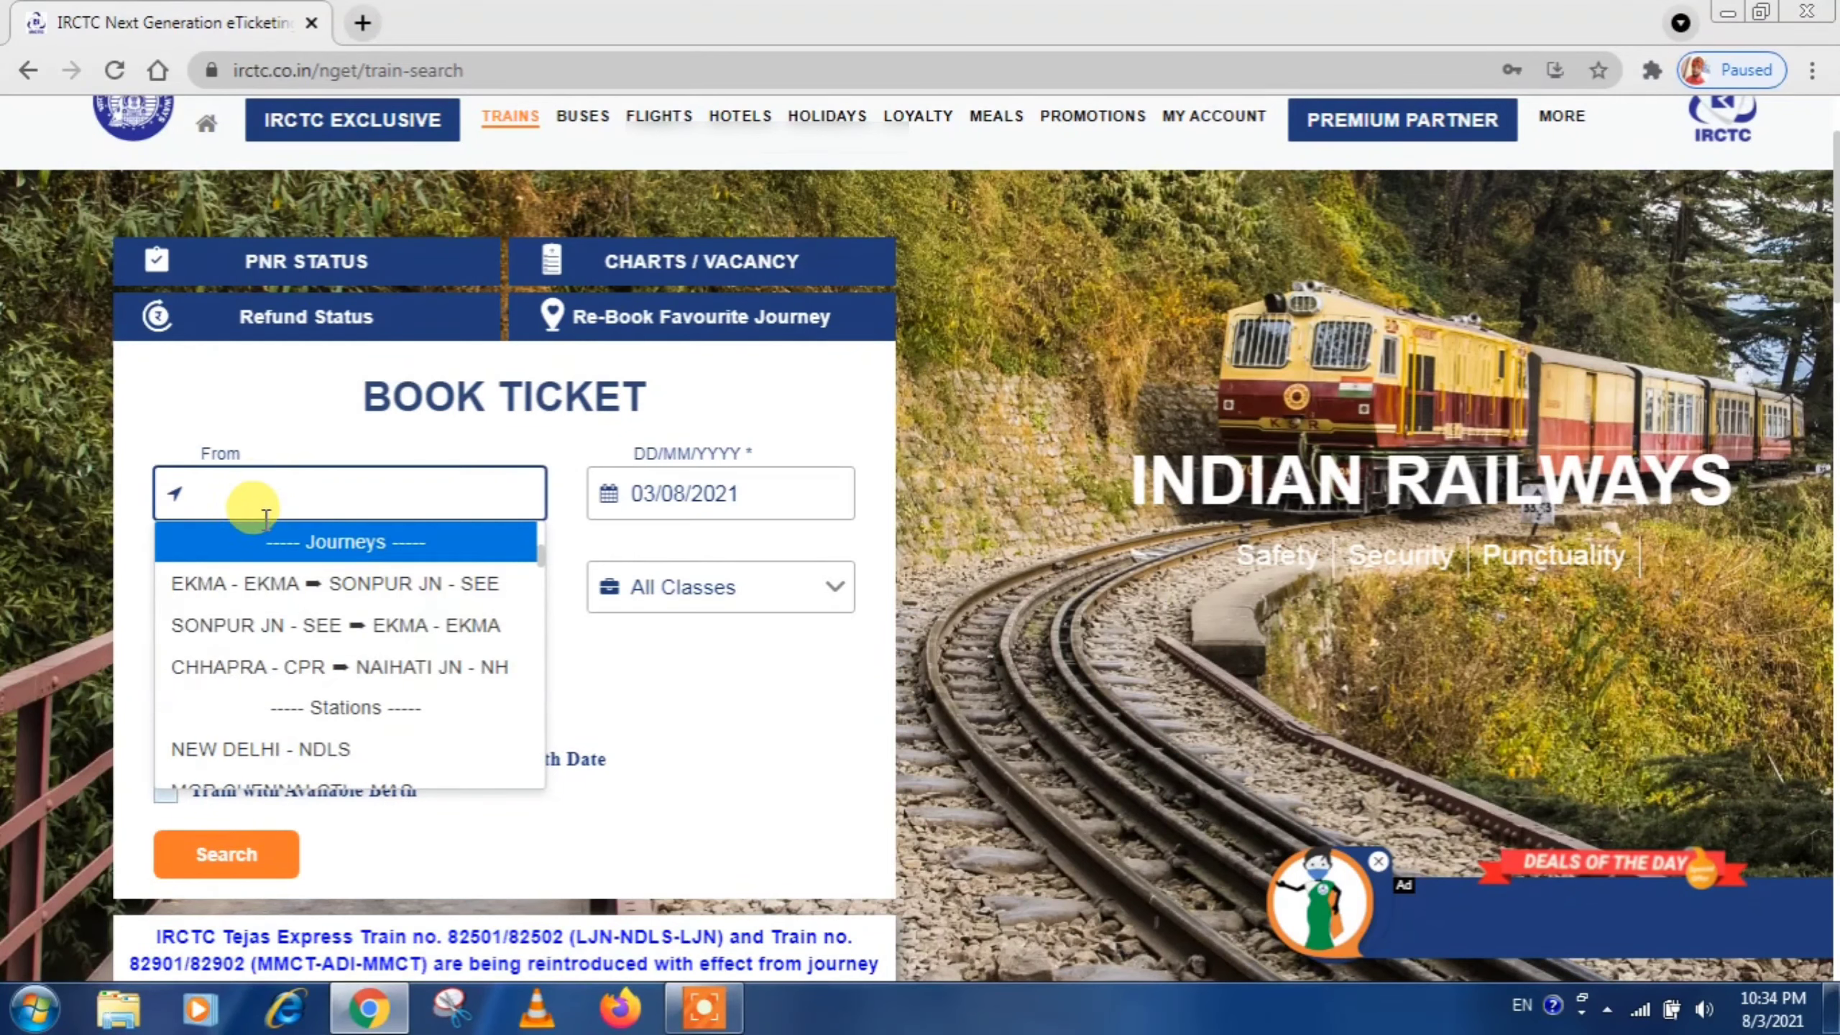
left_click(262, 586)
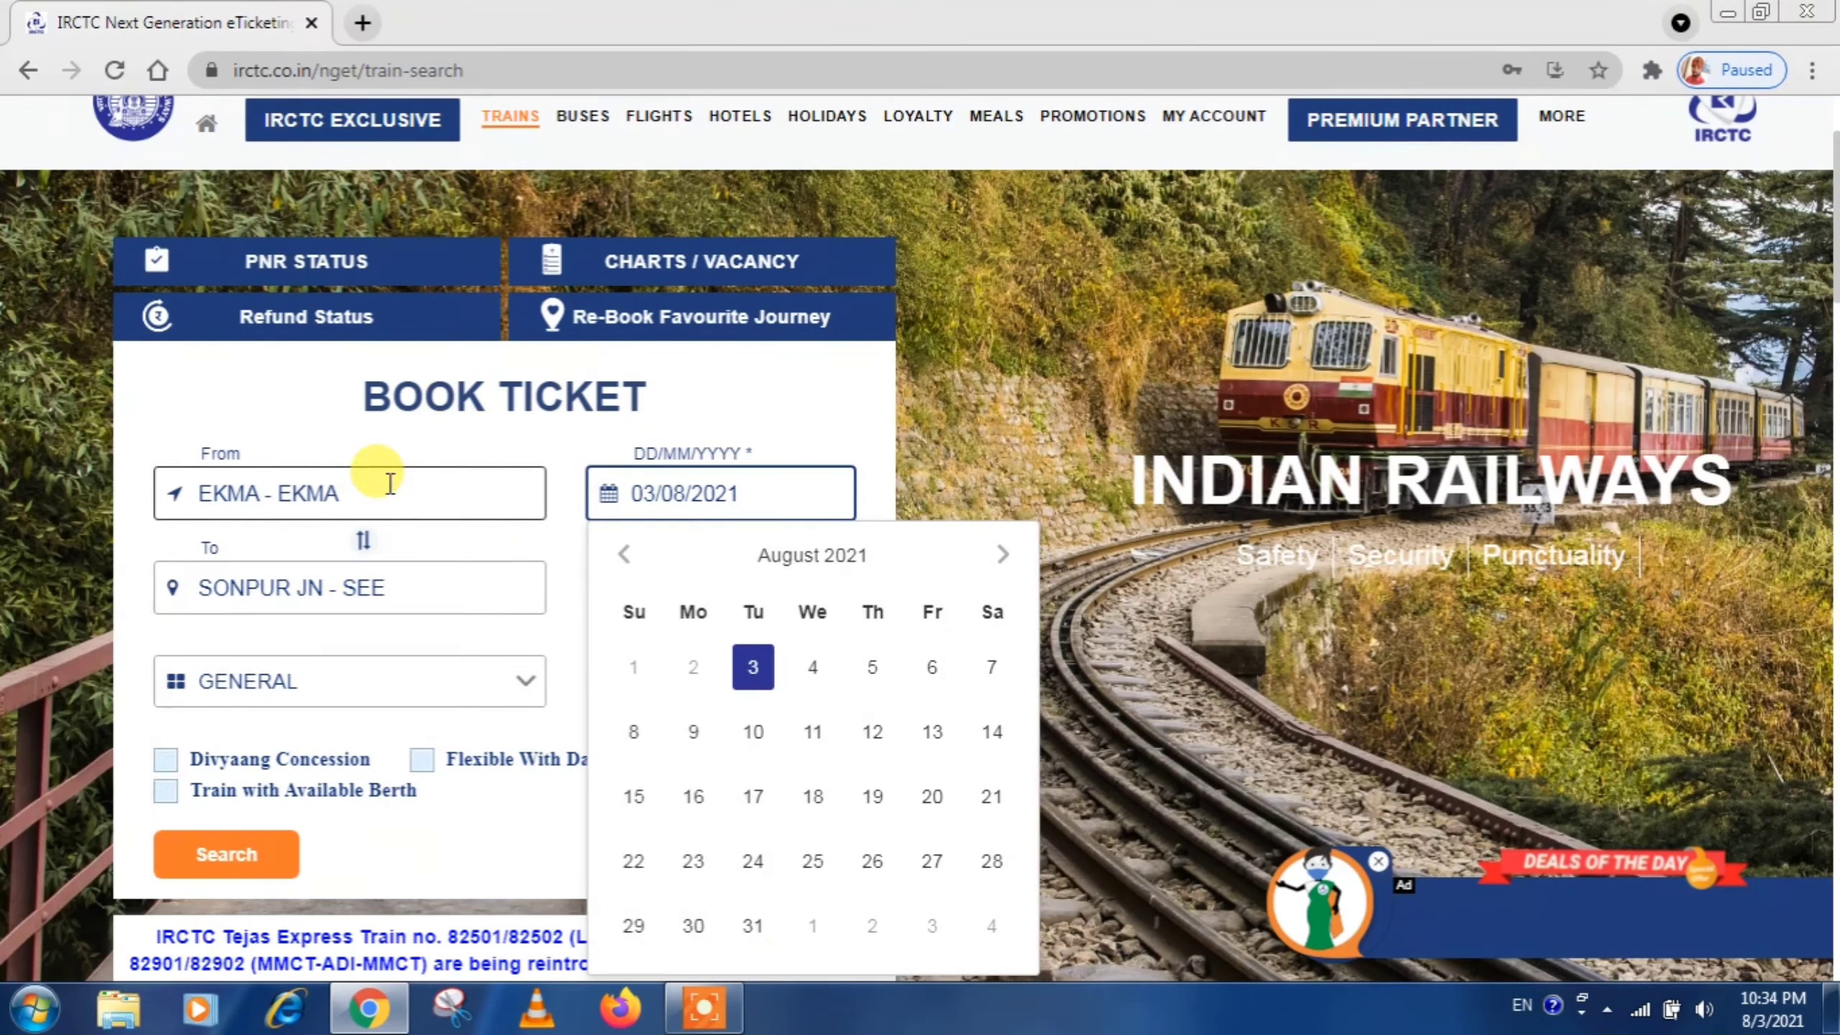
left_click(390, 484)
key("Down")
key("Return")
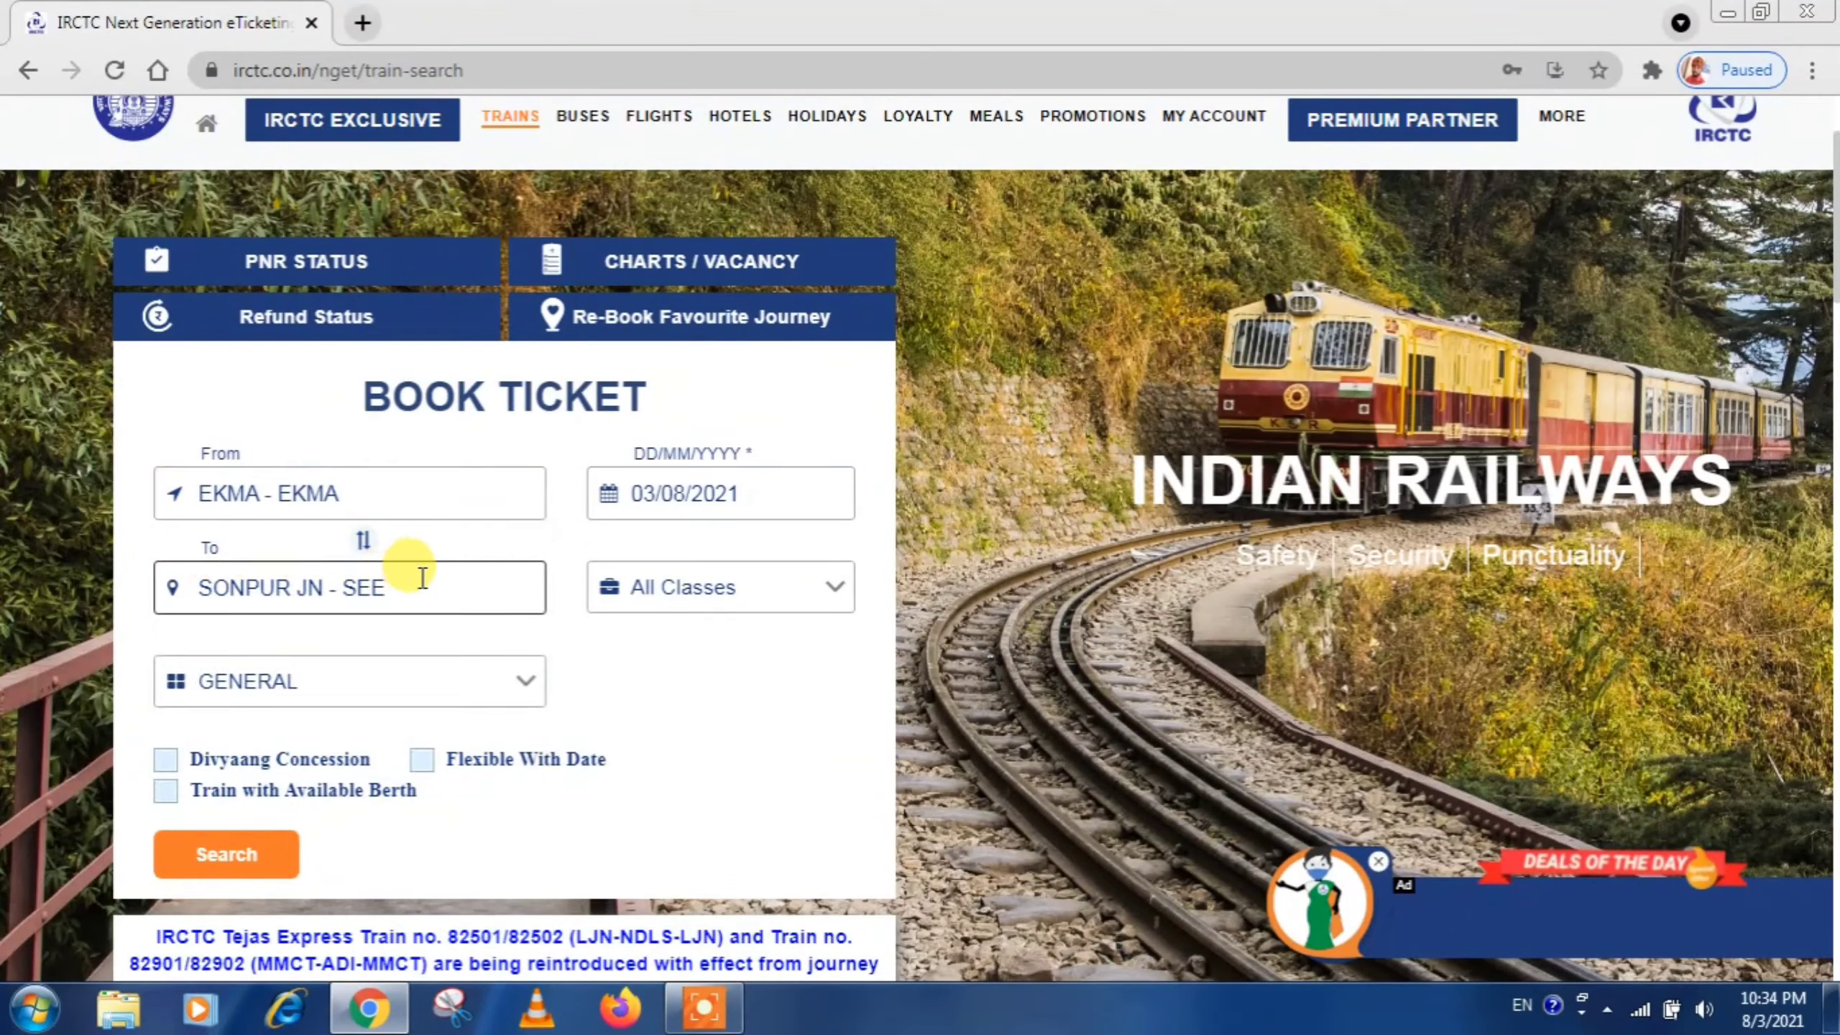
left_click(423, 581)
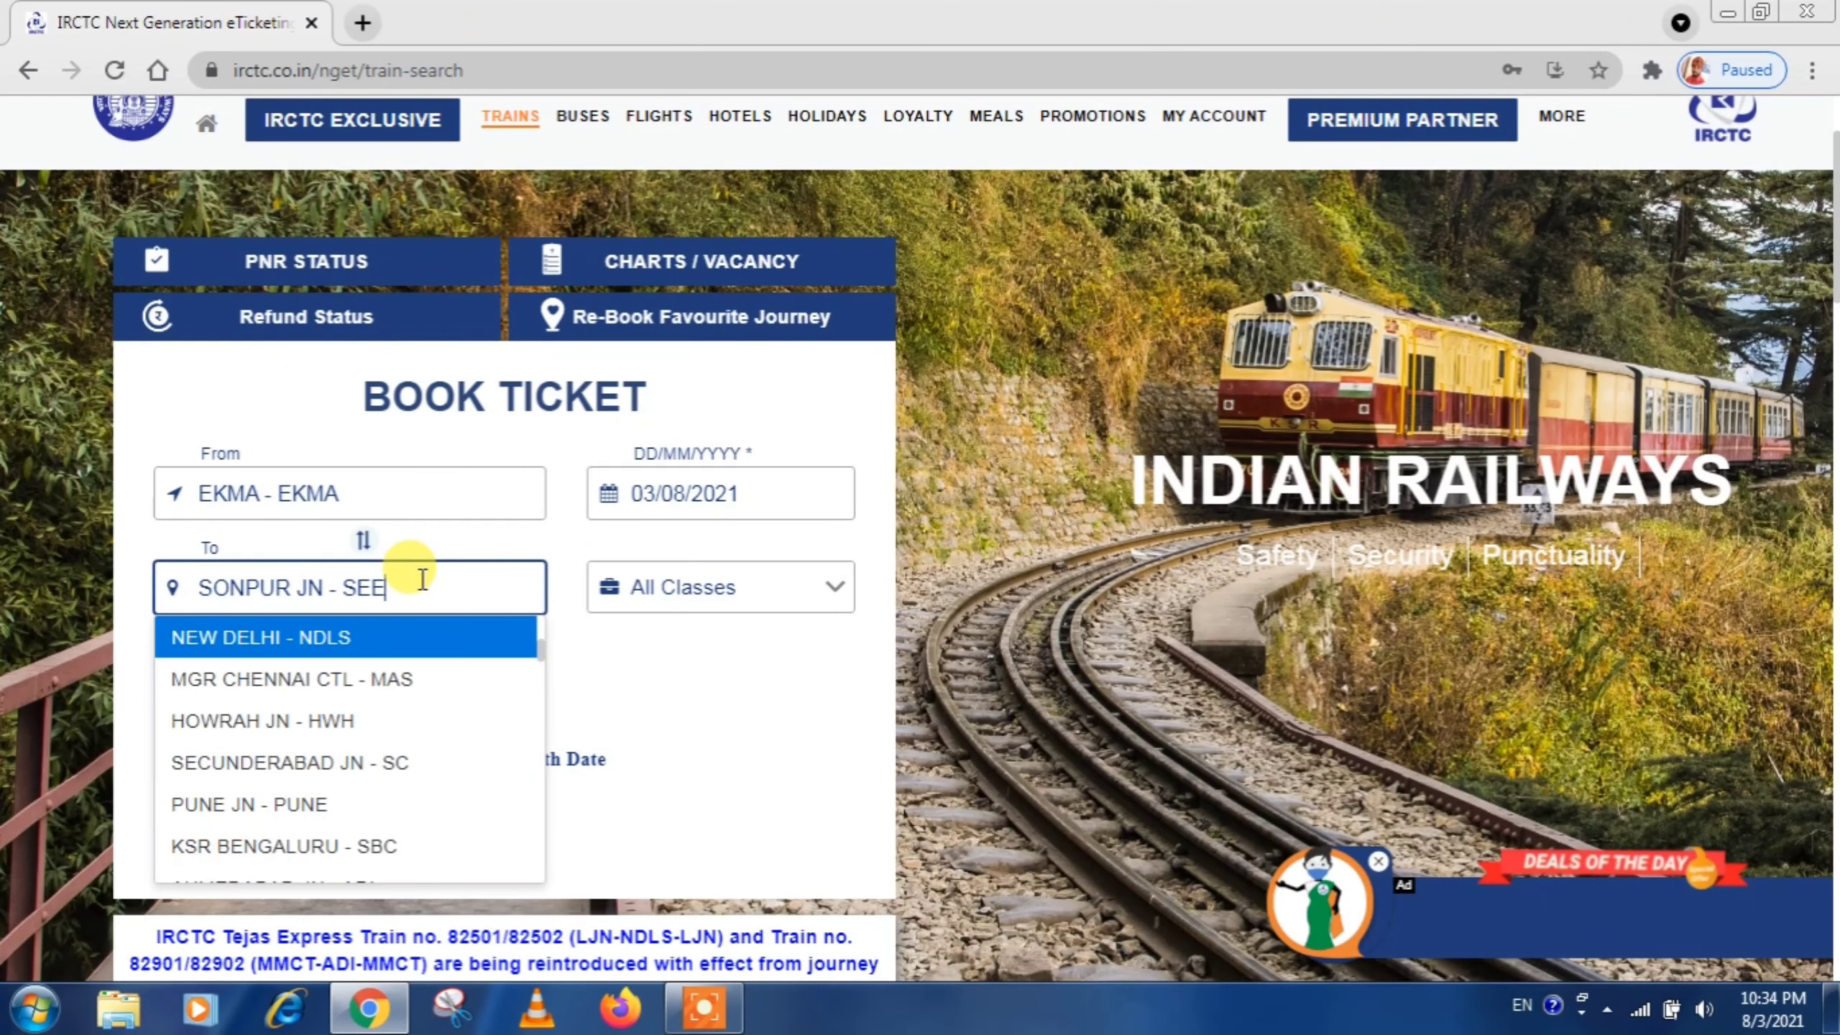
left_click(604, 665)
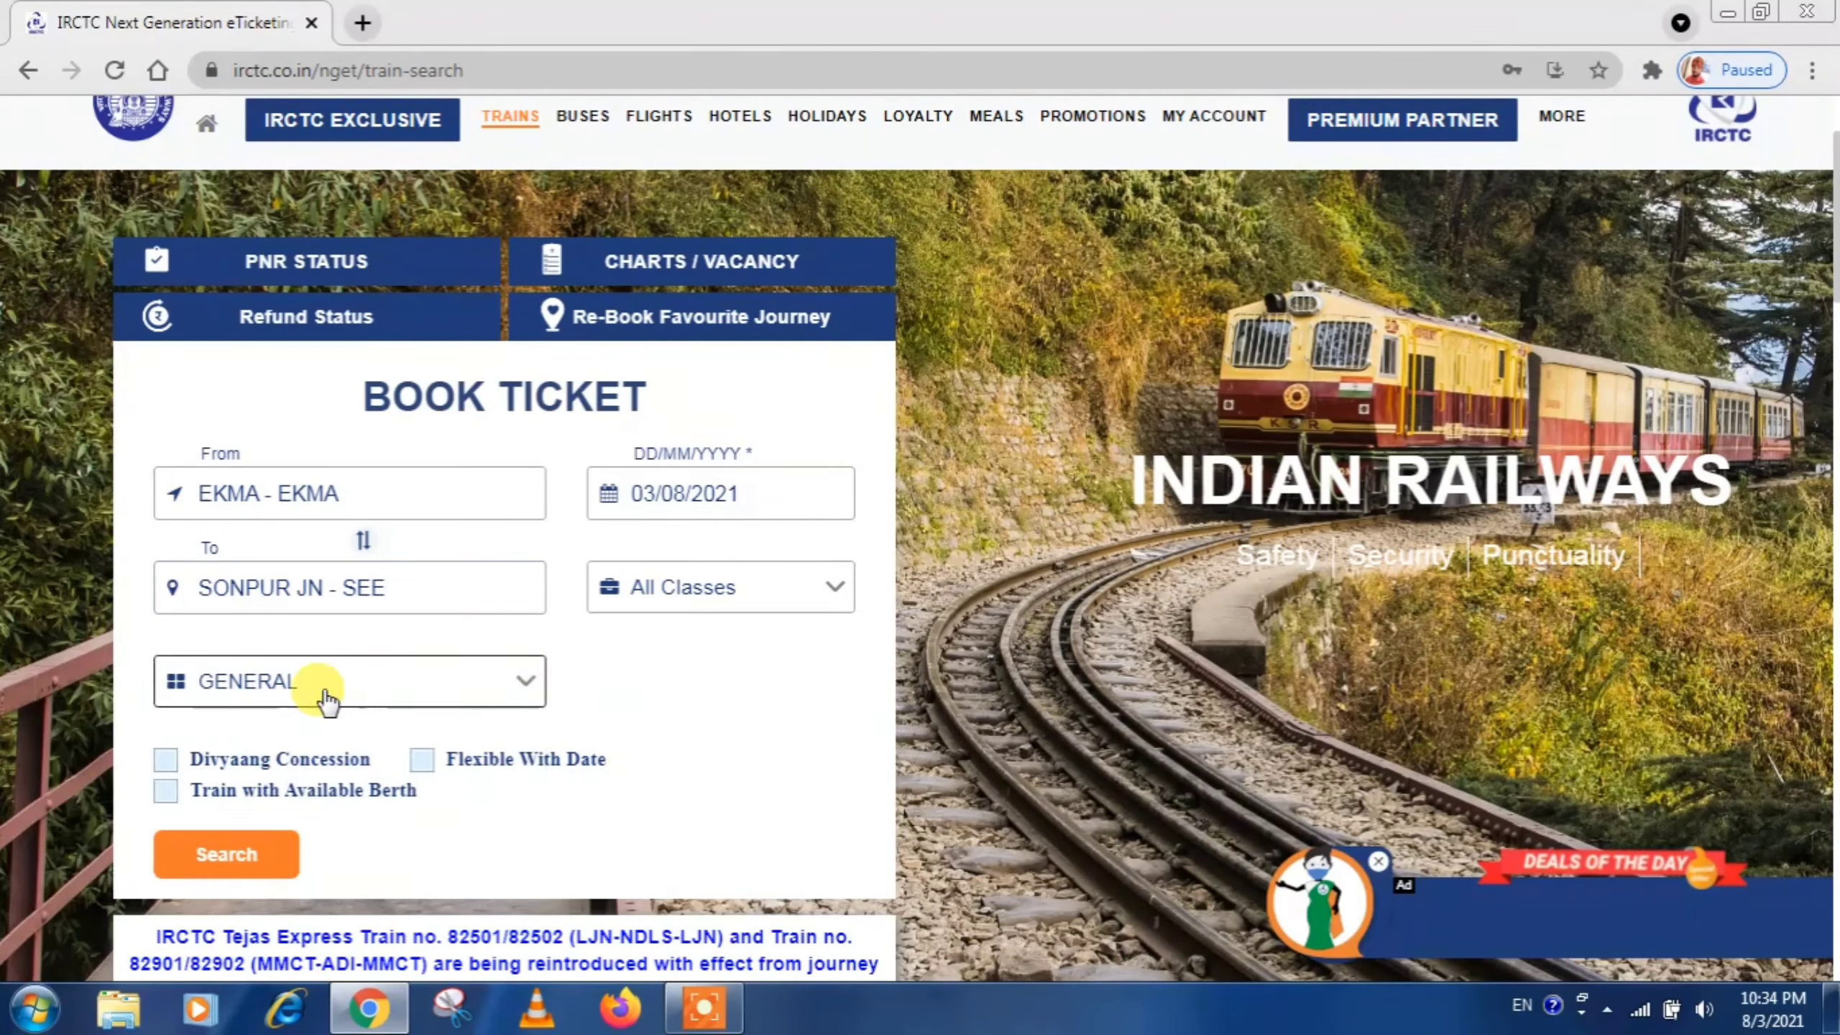
Step: Keep GENERAL quota and All Classes, set the date to 04/08/2021, and search trains
left_click(328, 697)
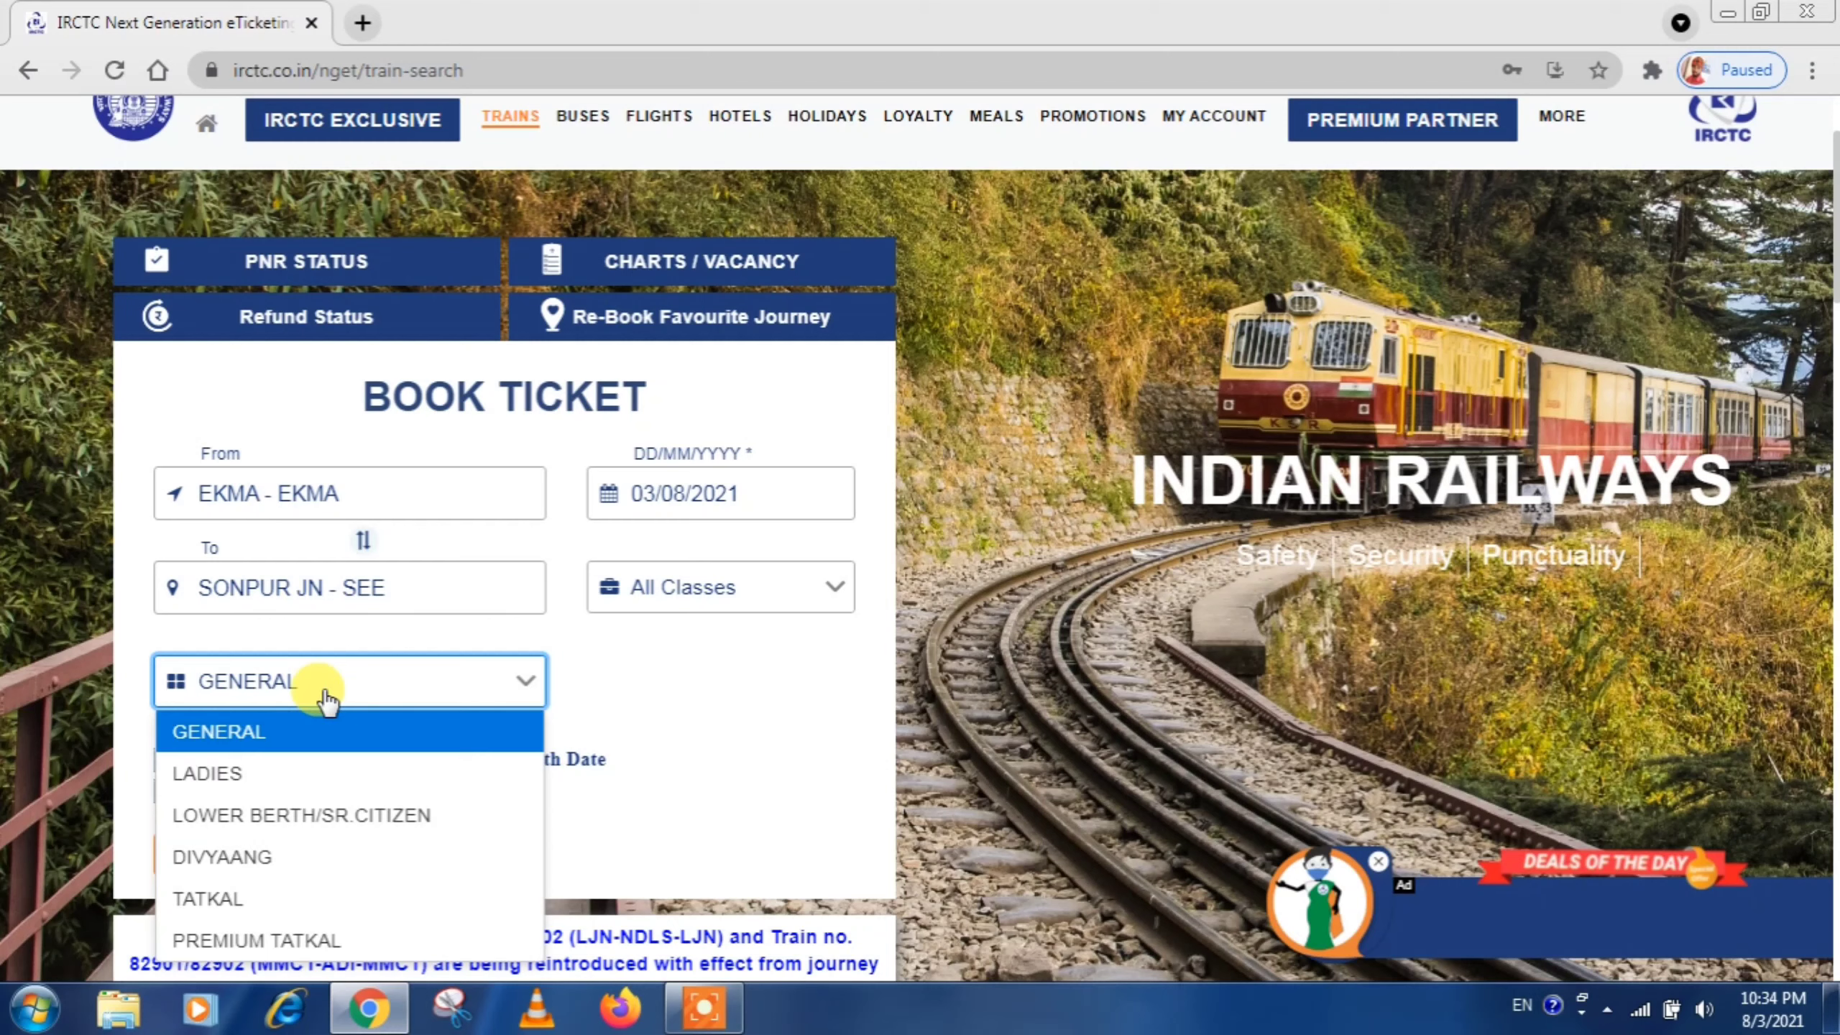
left_click(328, 697)
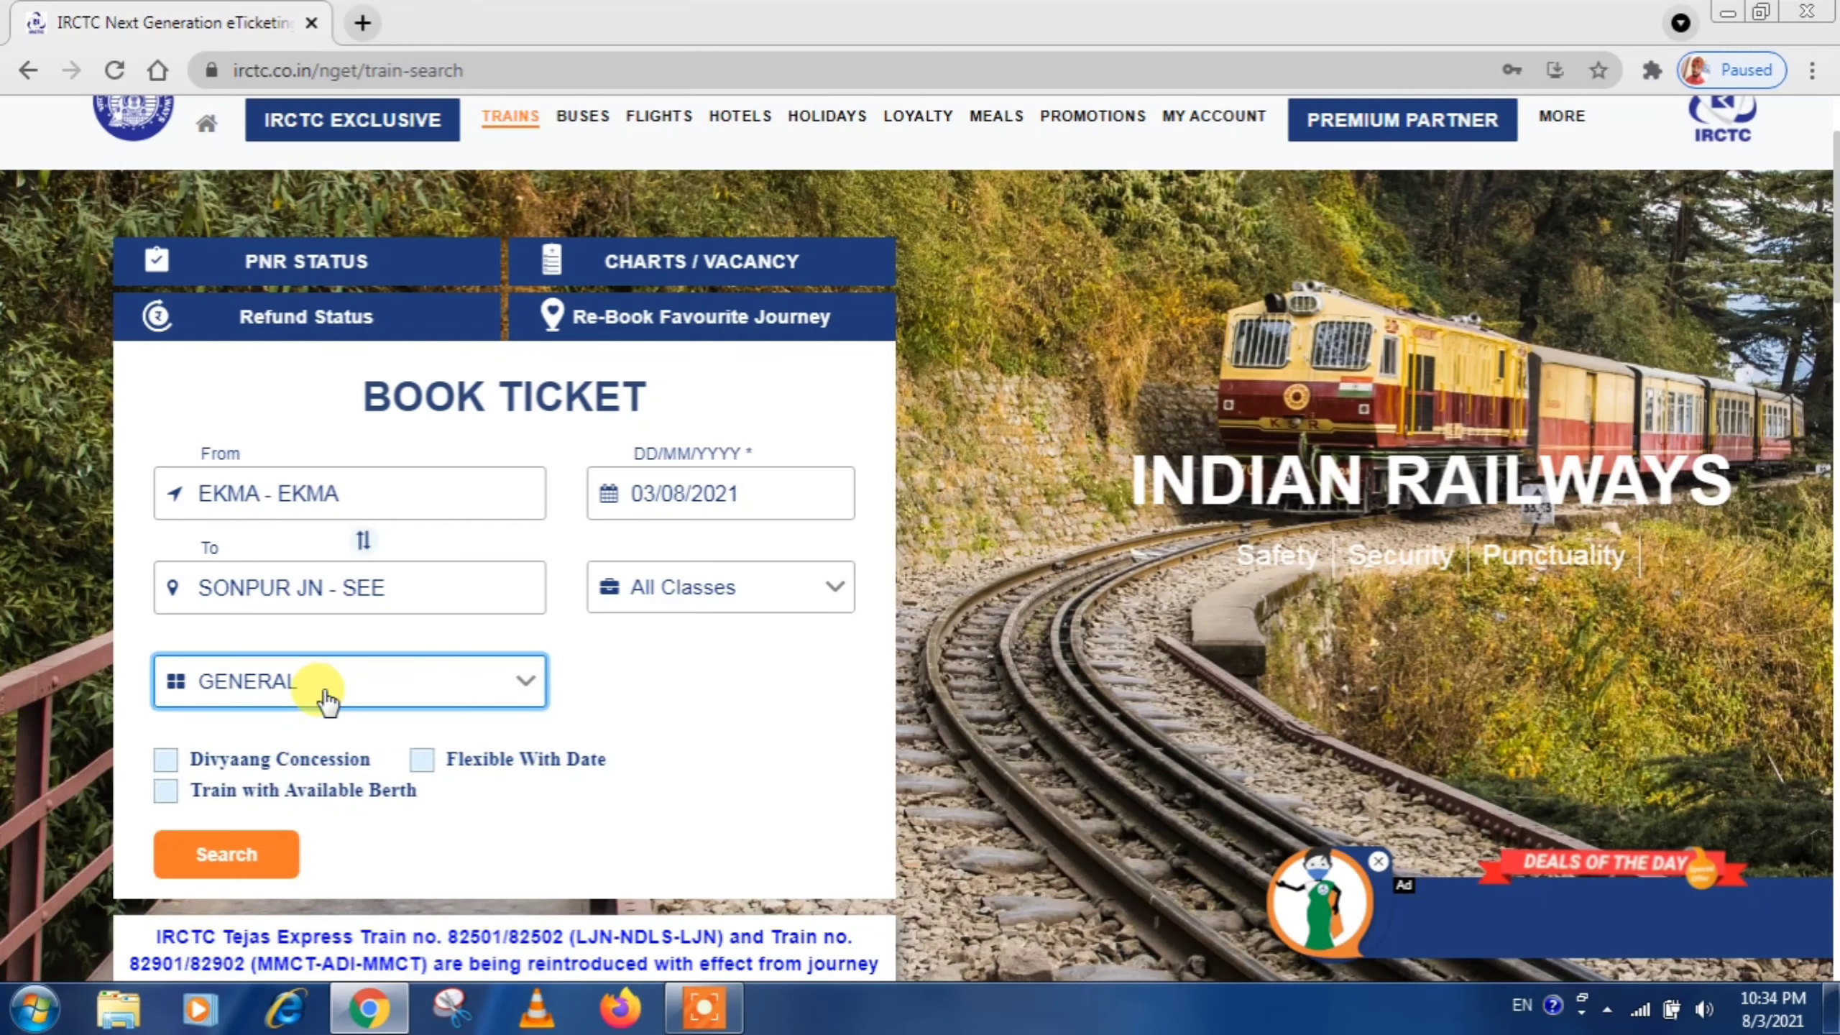
left_click(781, 485)
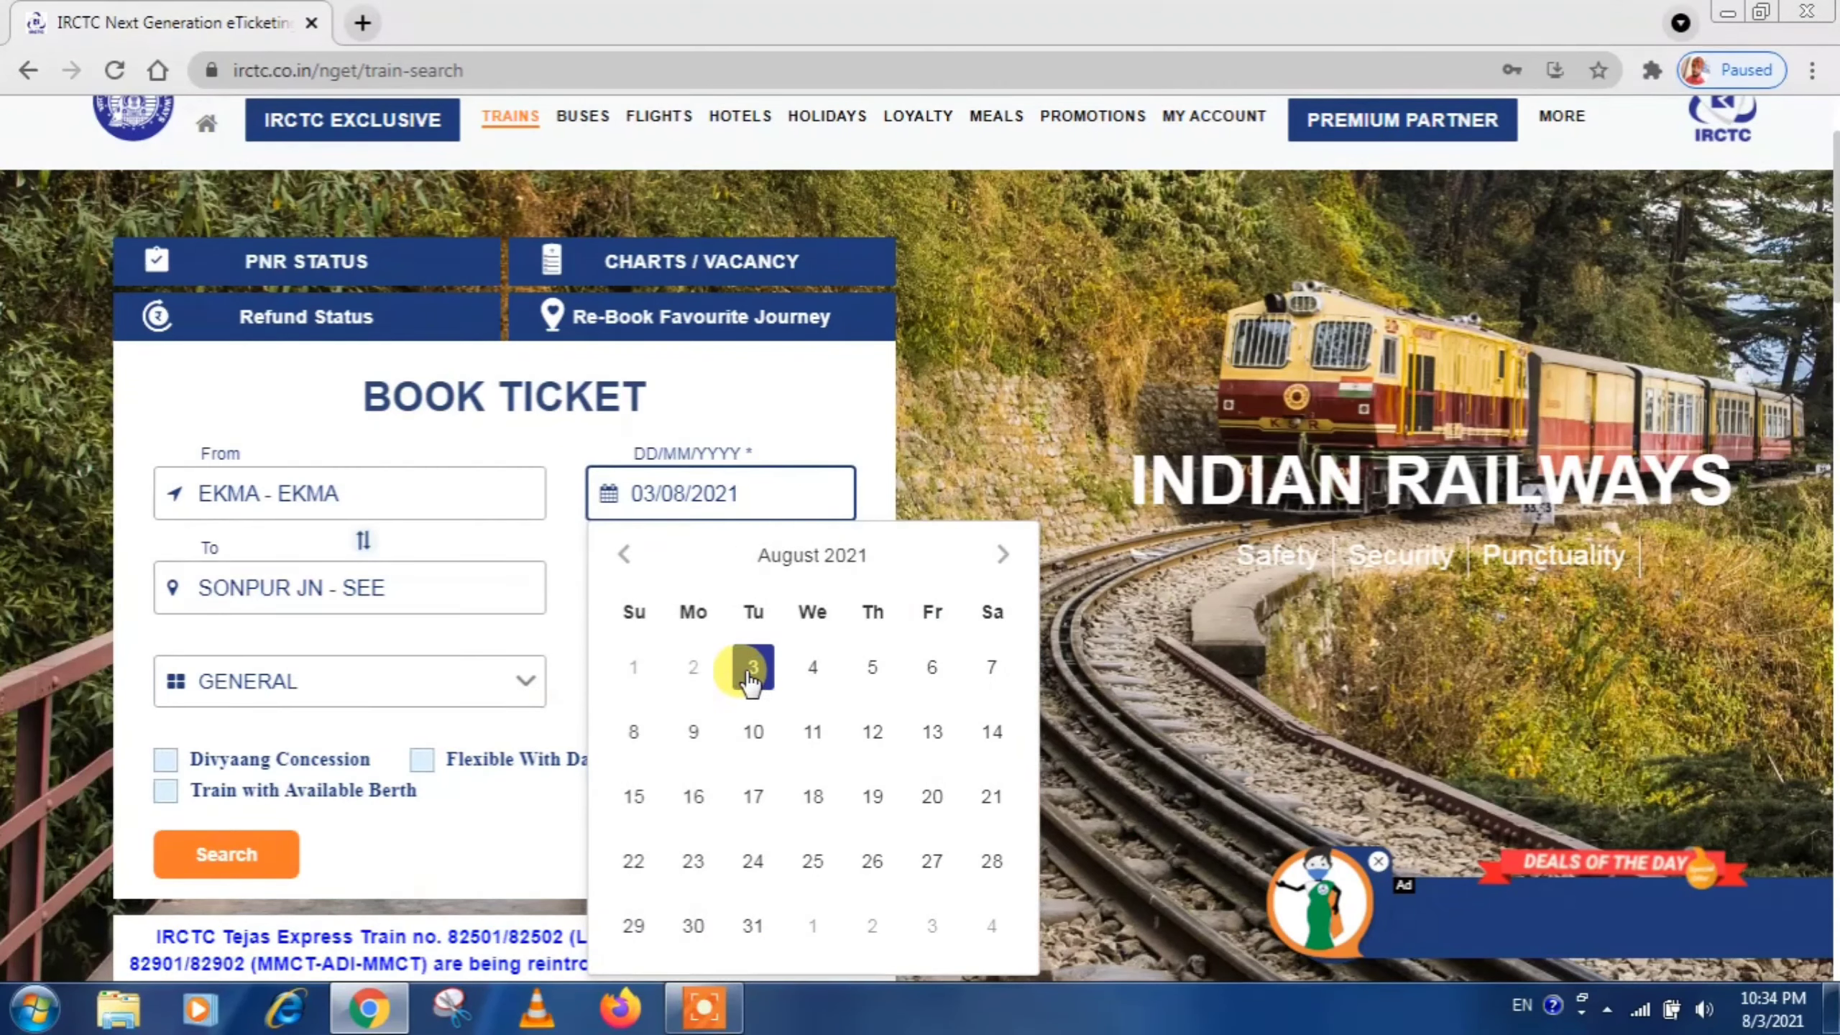
left_click(806, 674)
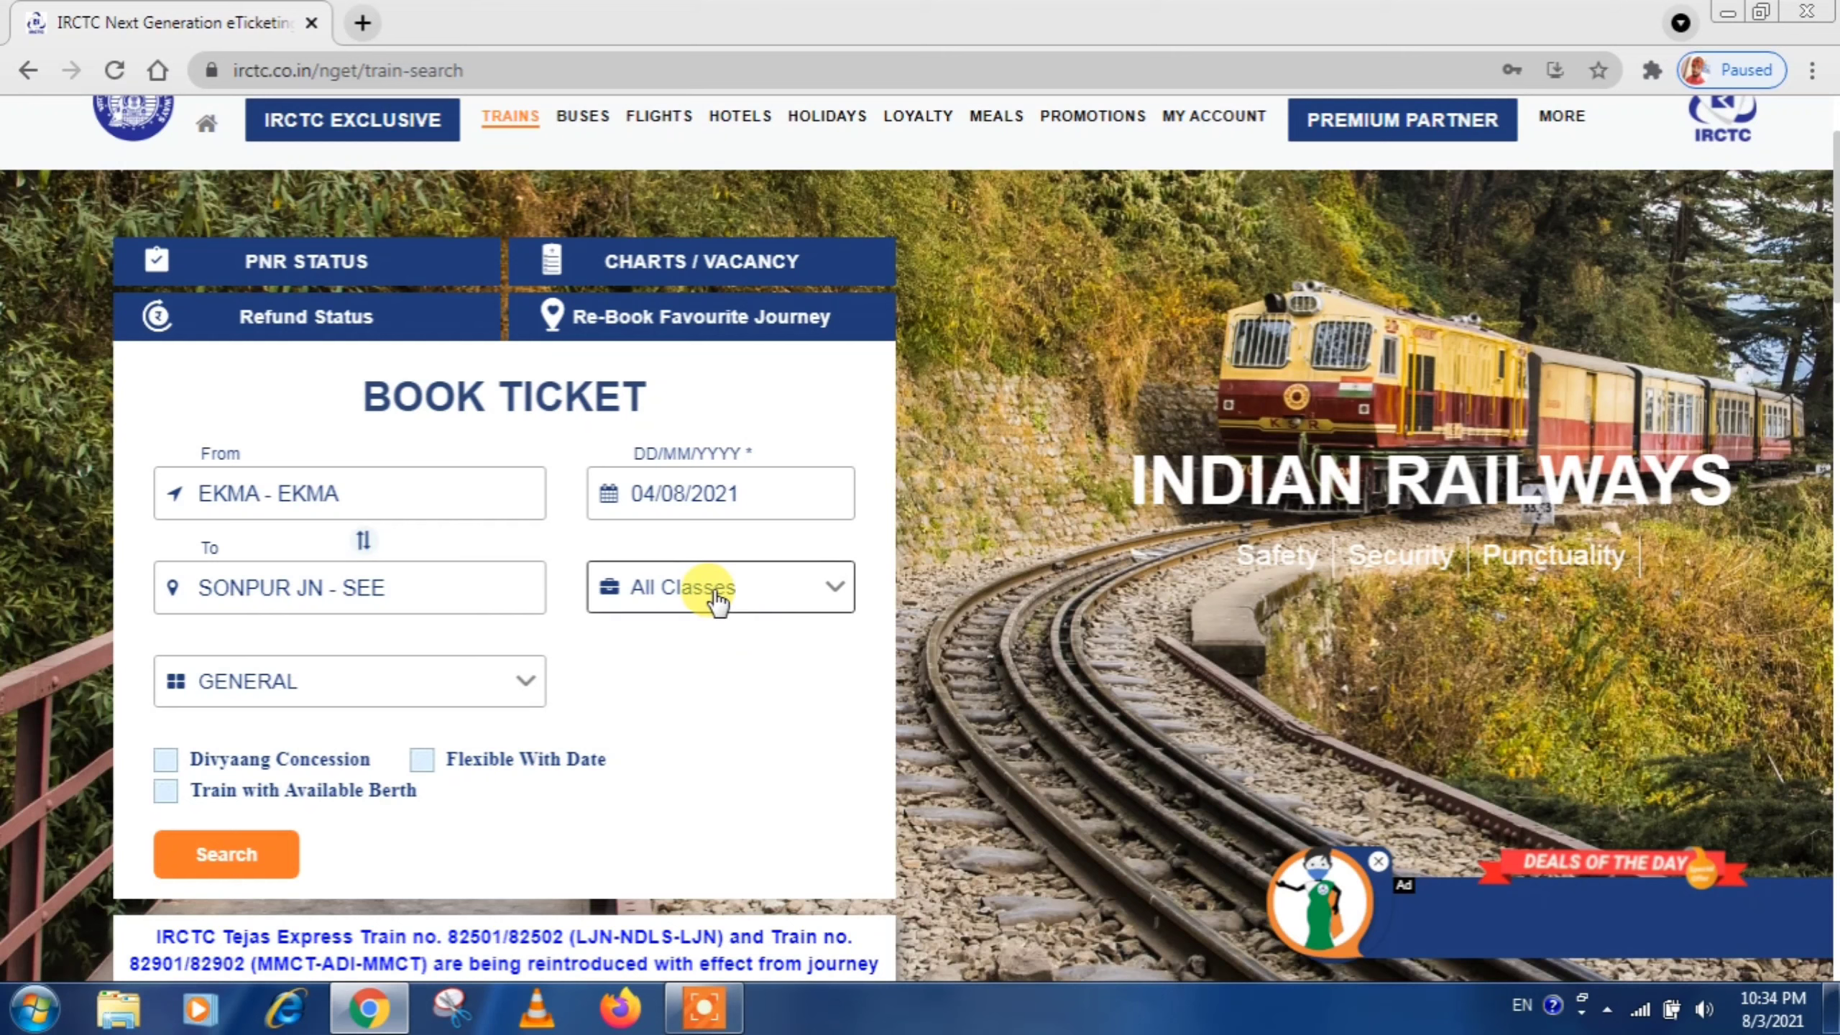
left_click(718, 601)
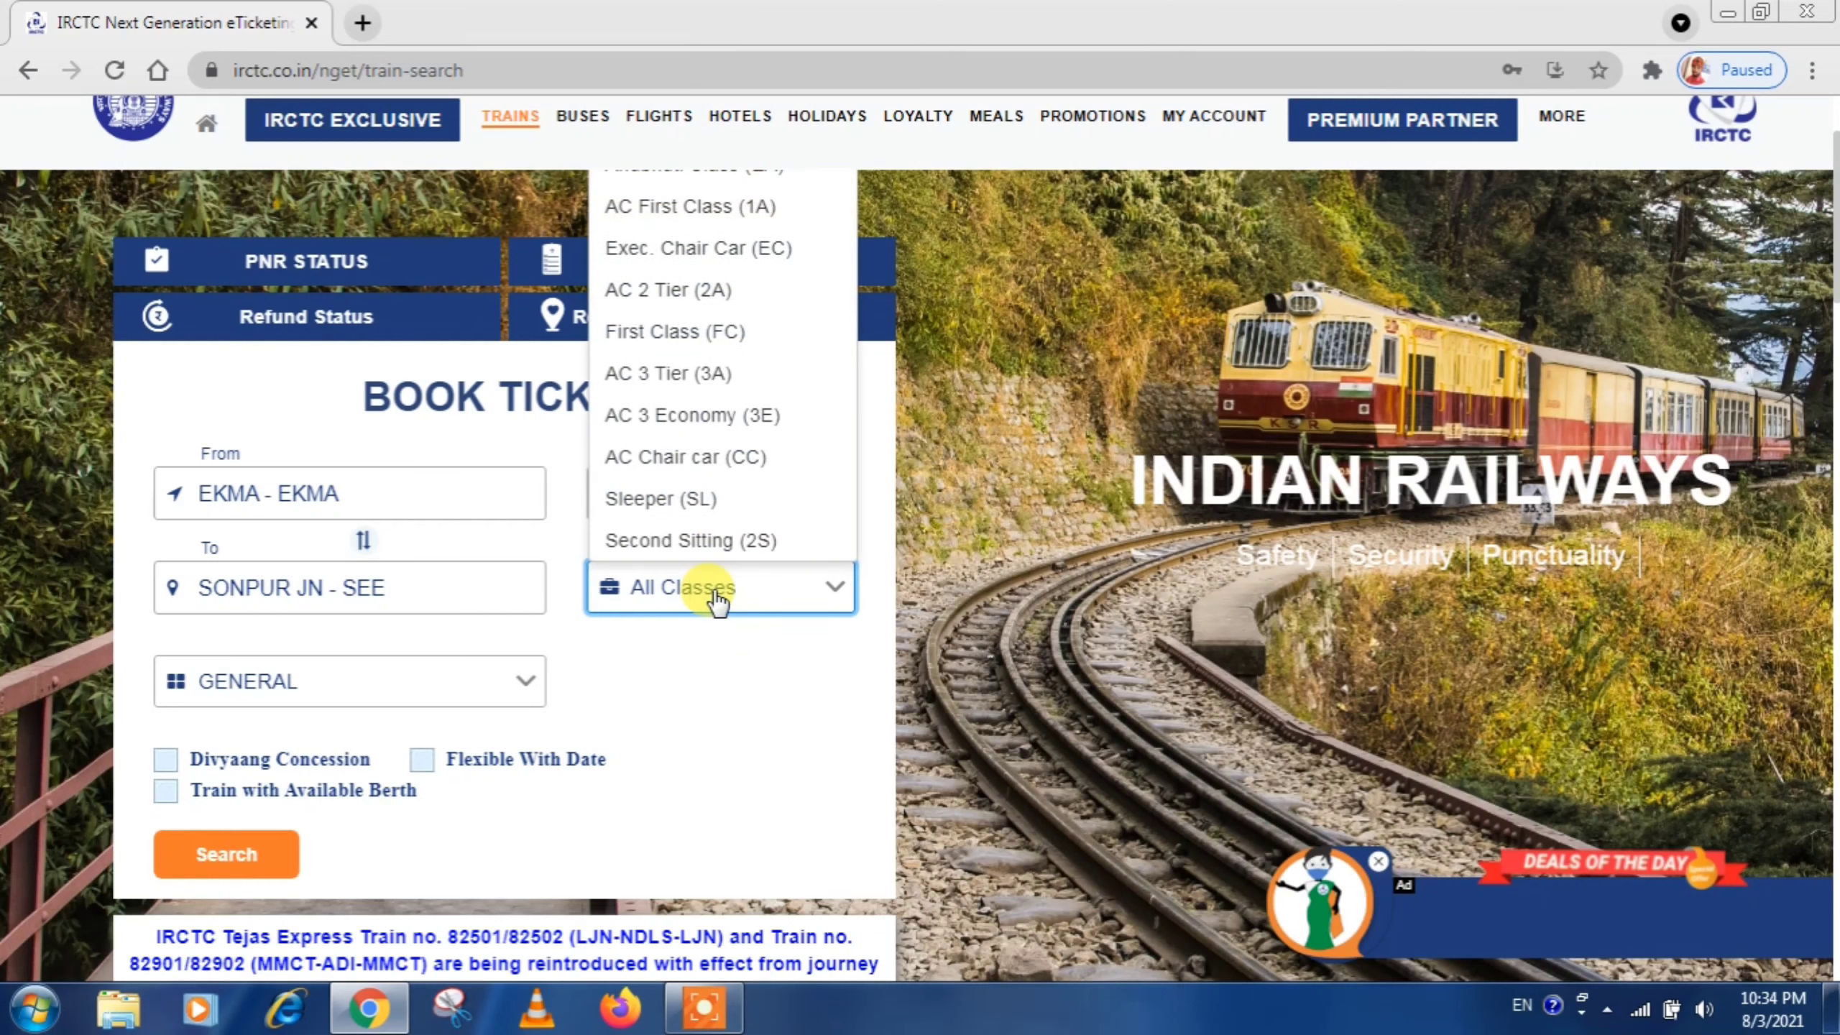
left_click(718, 601)
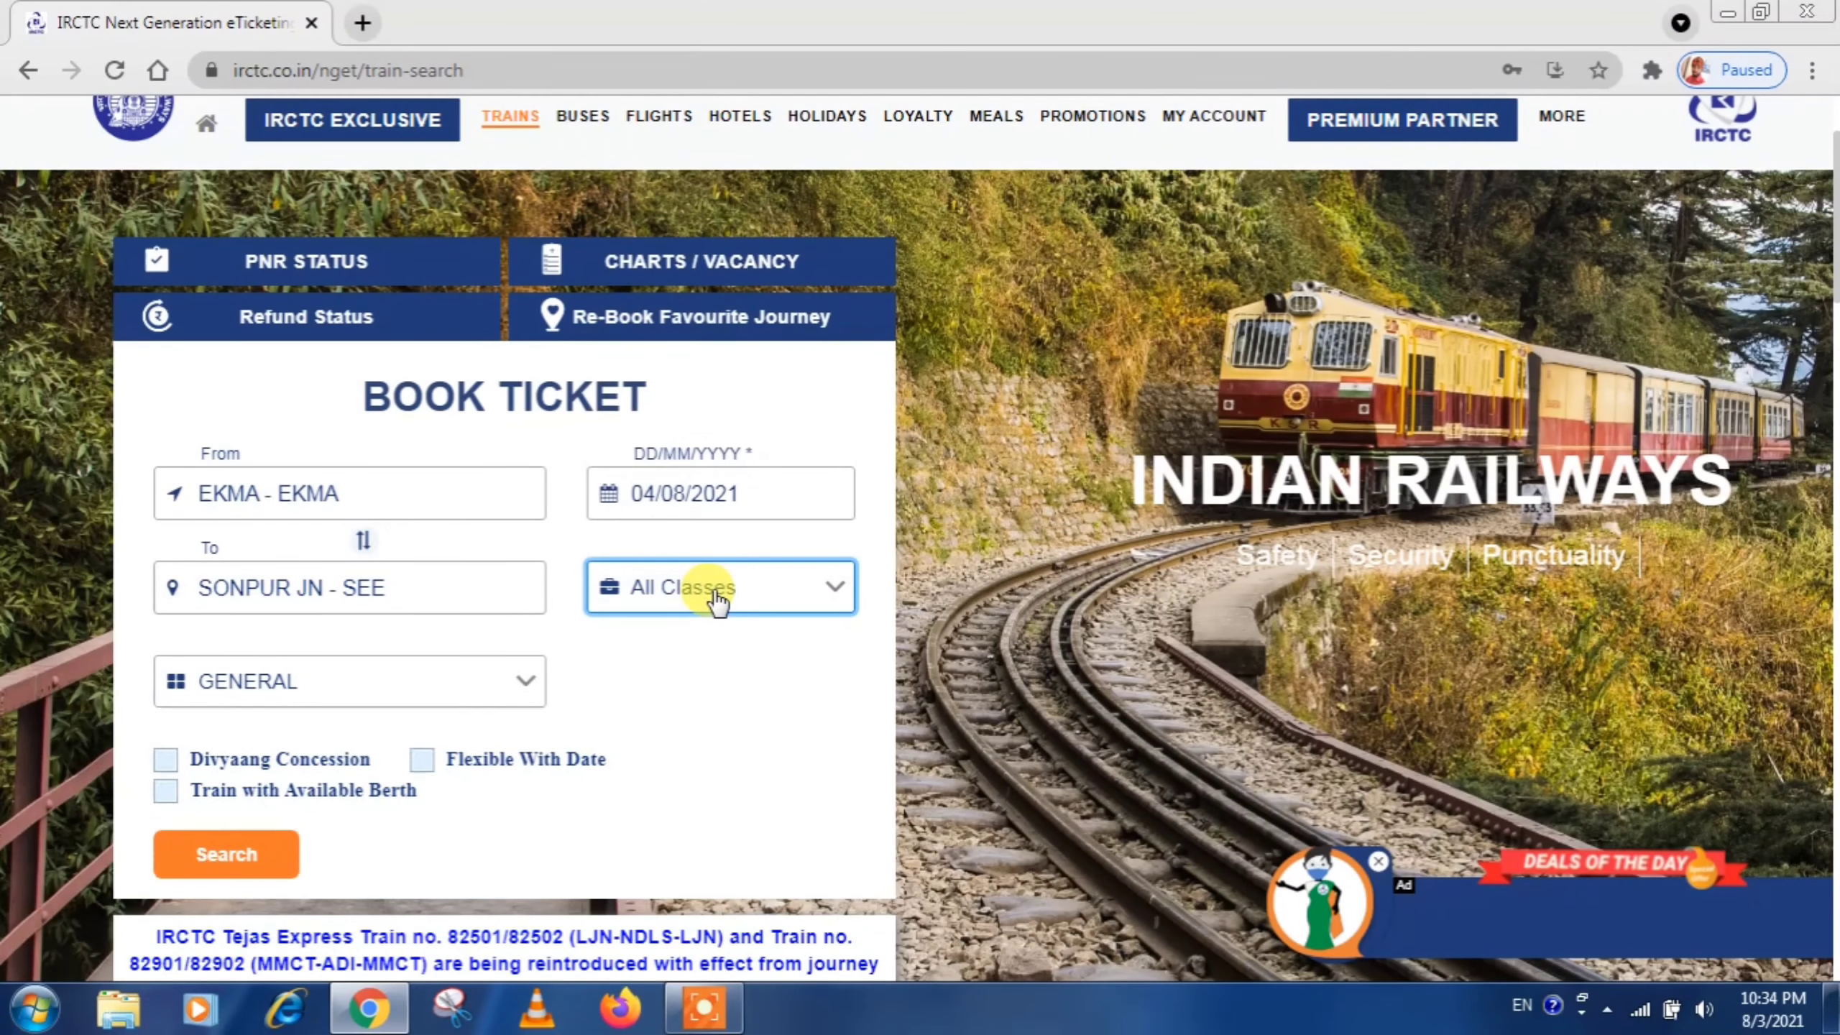
left_click(225, 866)
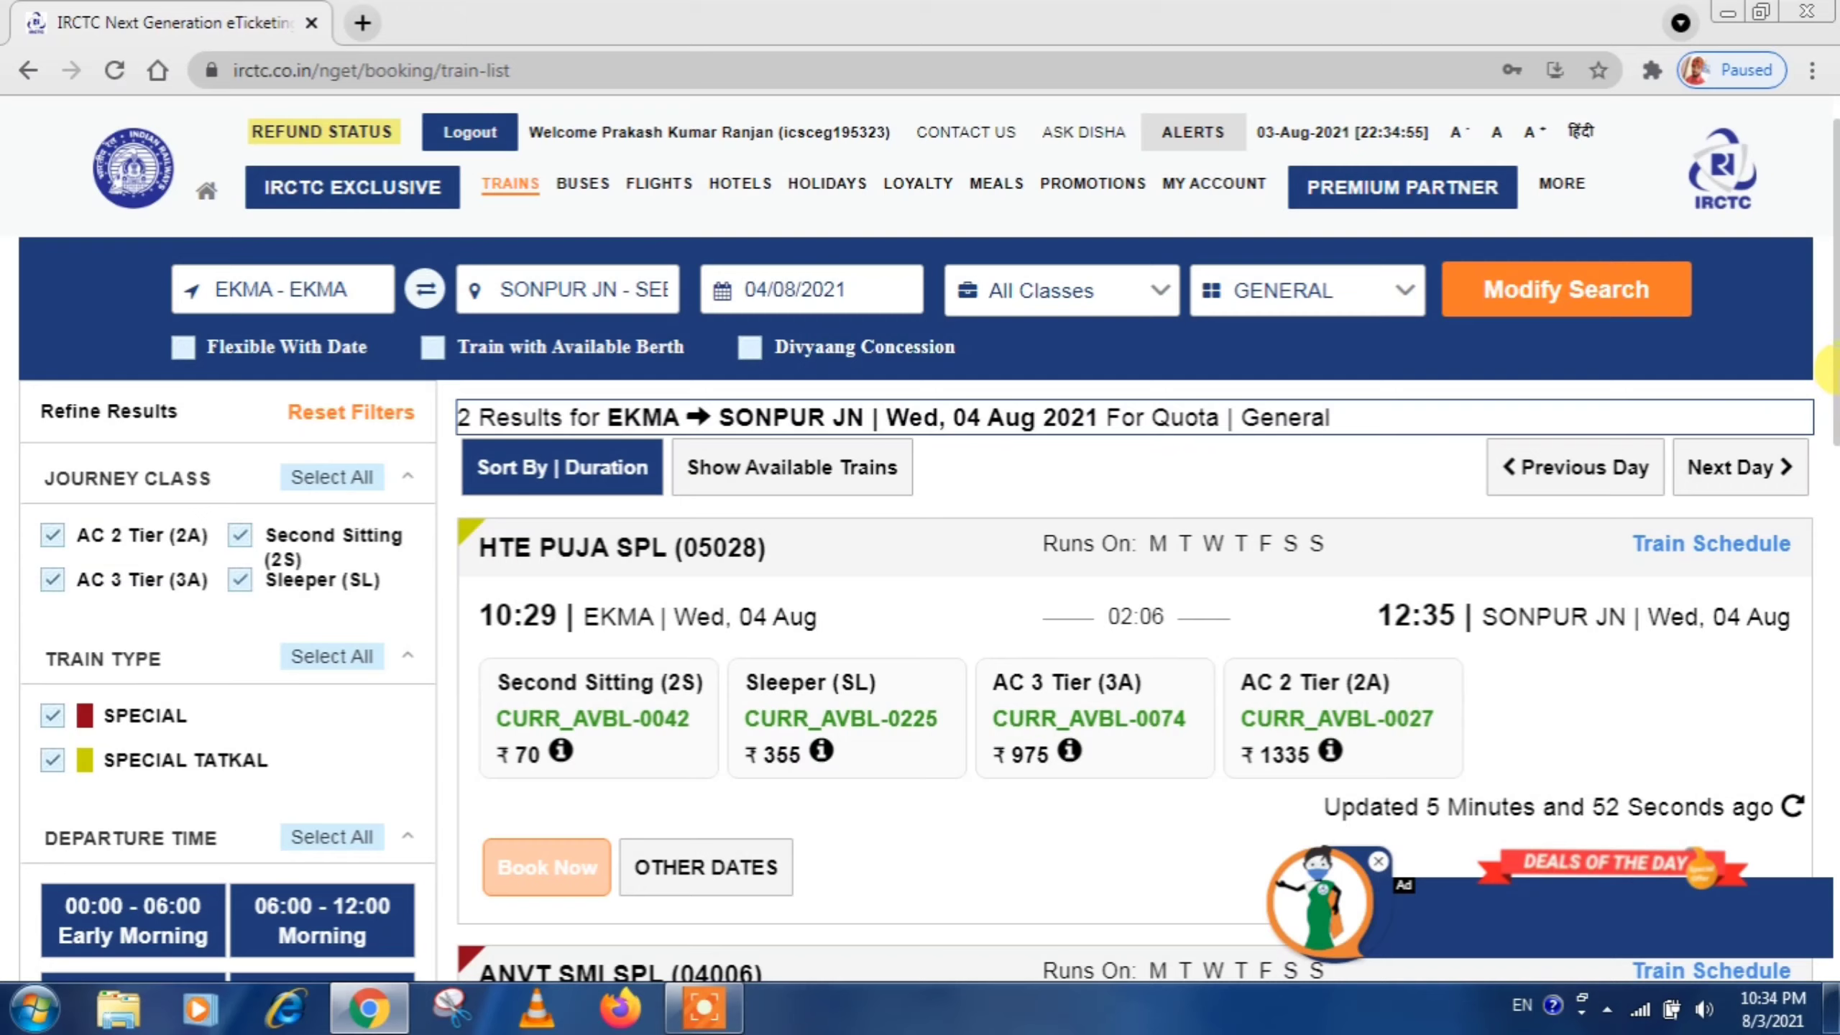
left_click_drag(1835, 366, 1834, 479)
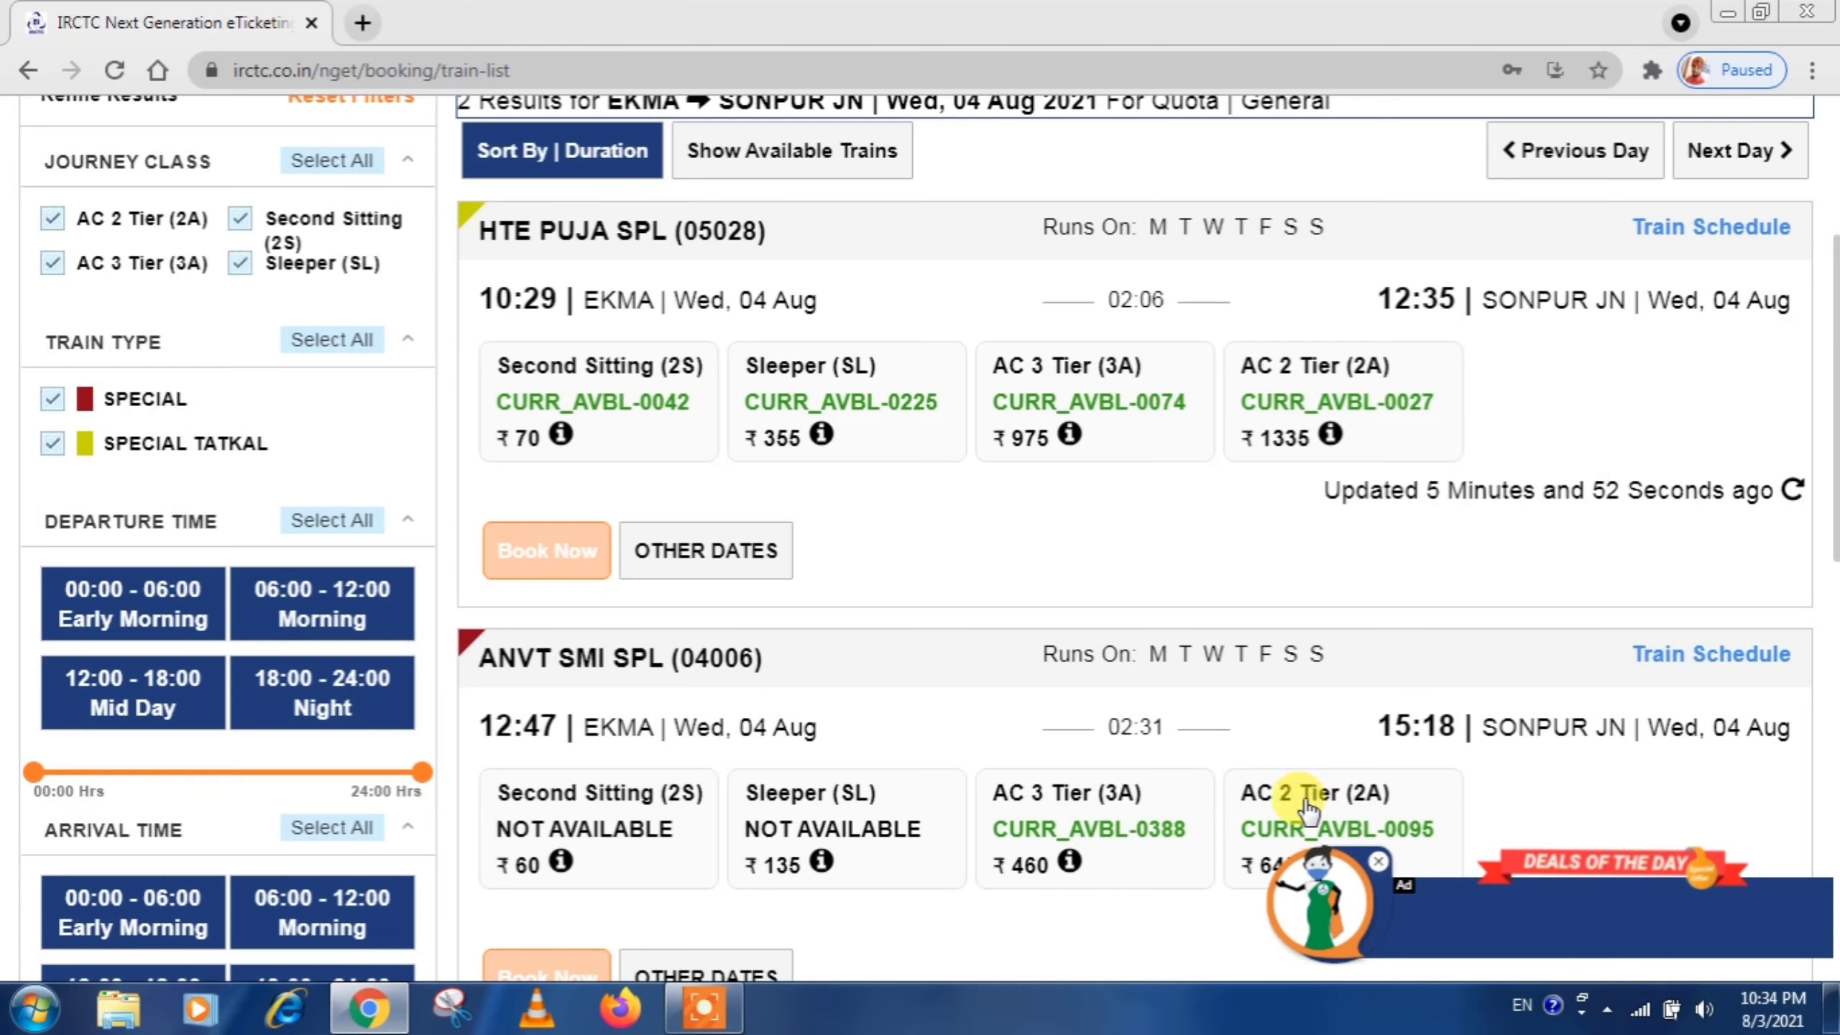
scroll(1041, 551, "down", 3)
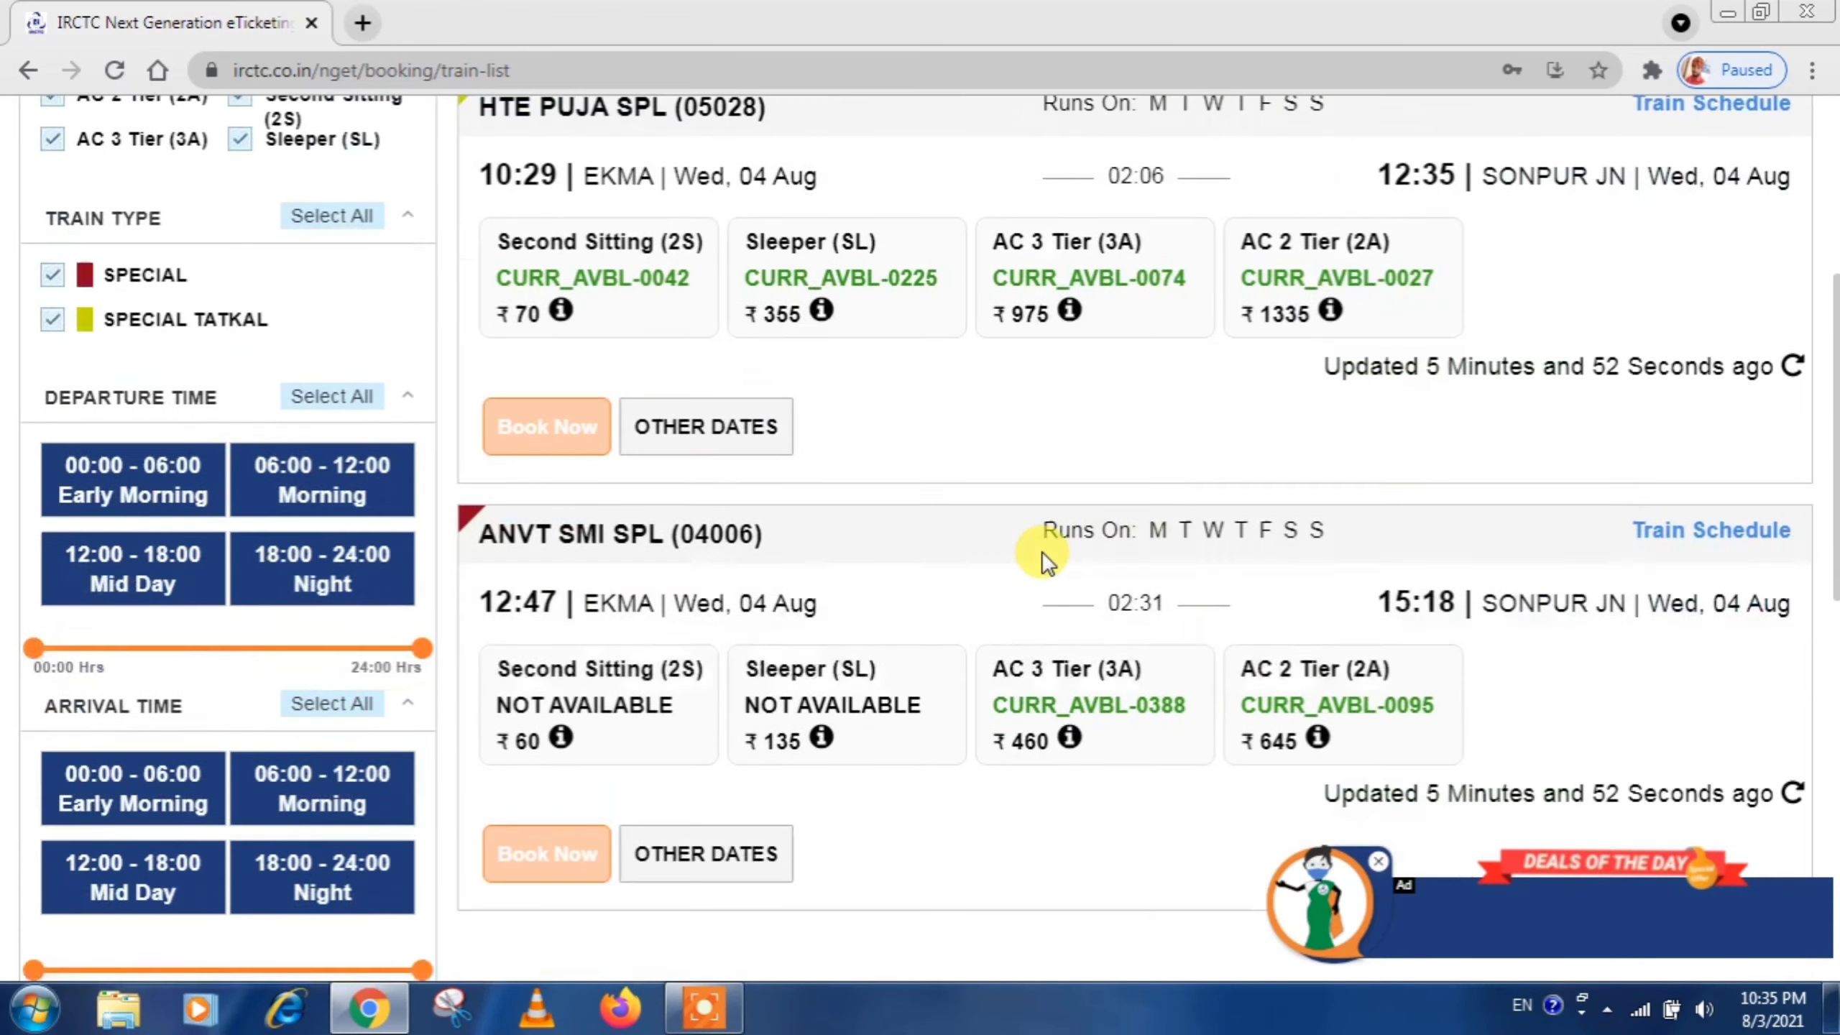
scroll(1041, 549, "up", 3)
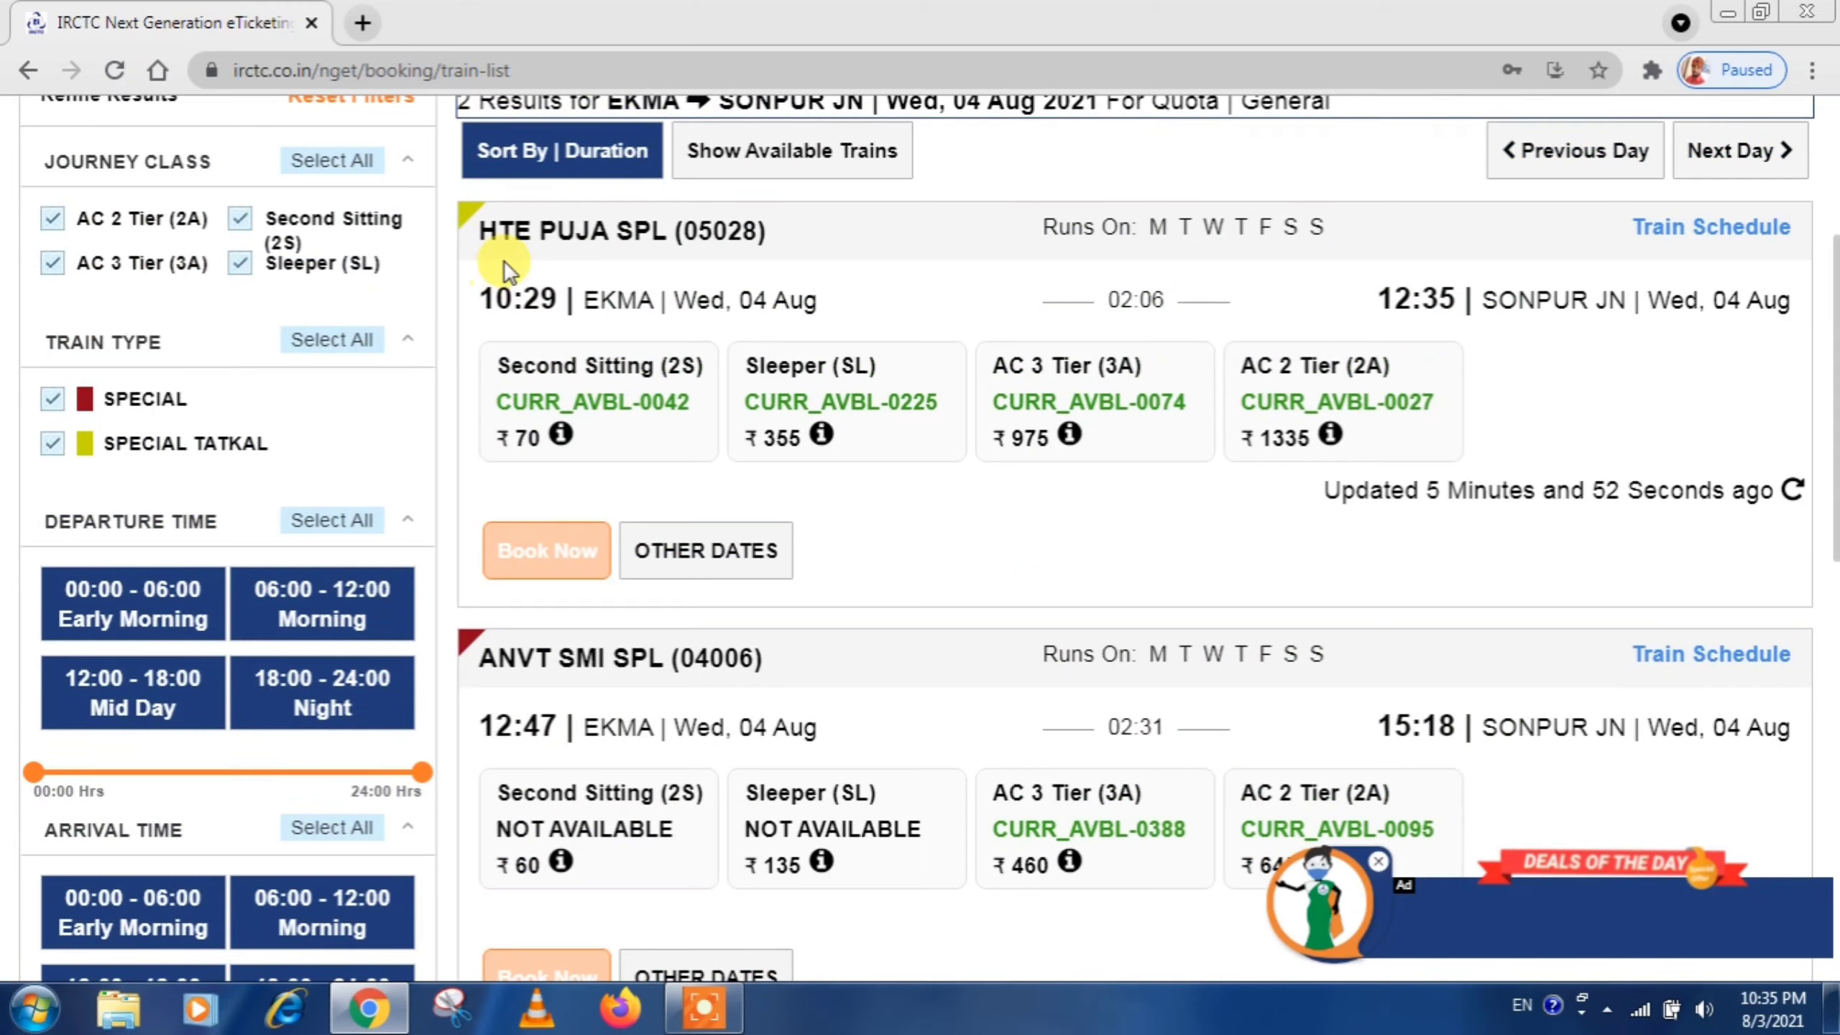
left_click_drag(480, 229, 664, 236)
left_click(665, 235)
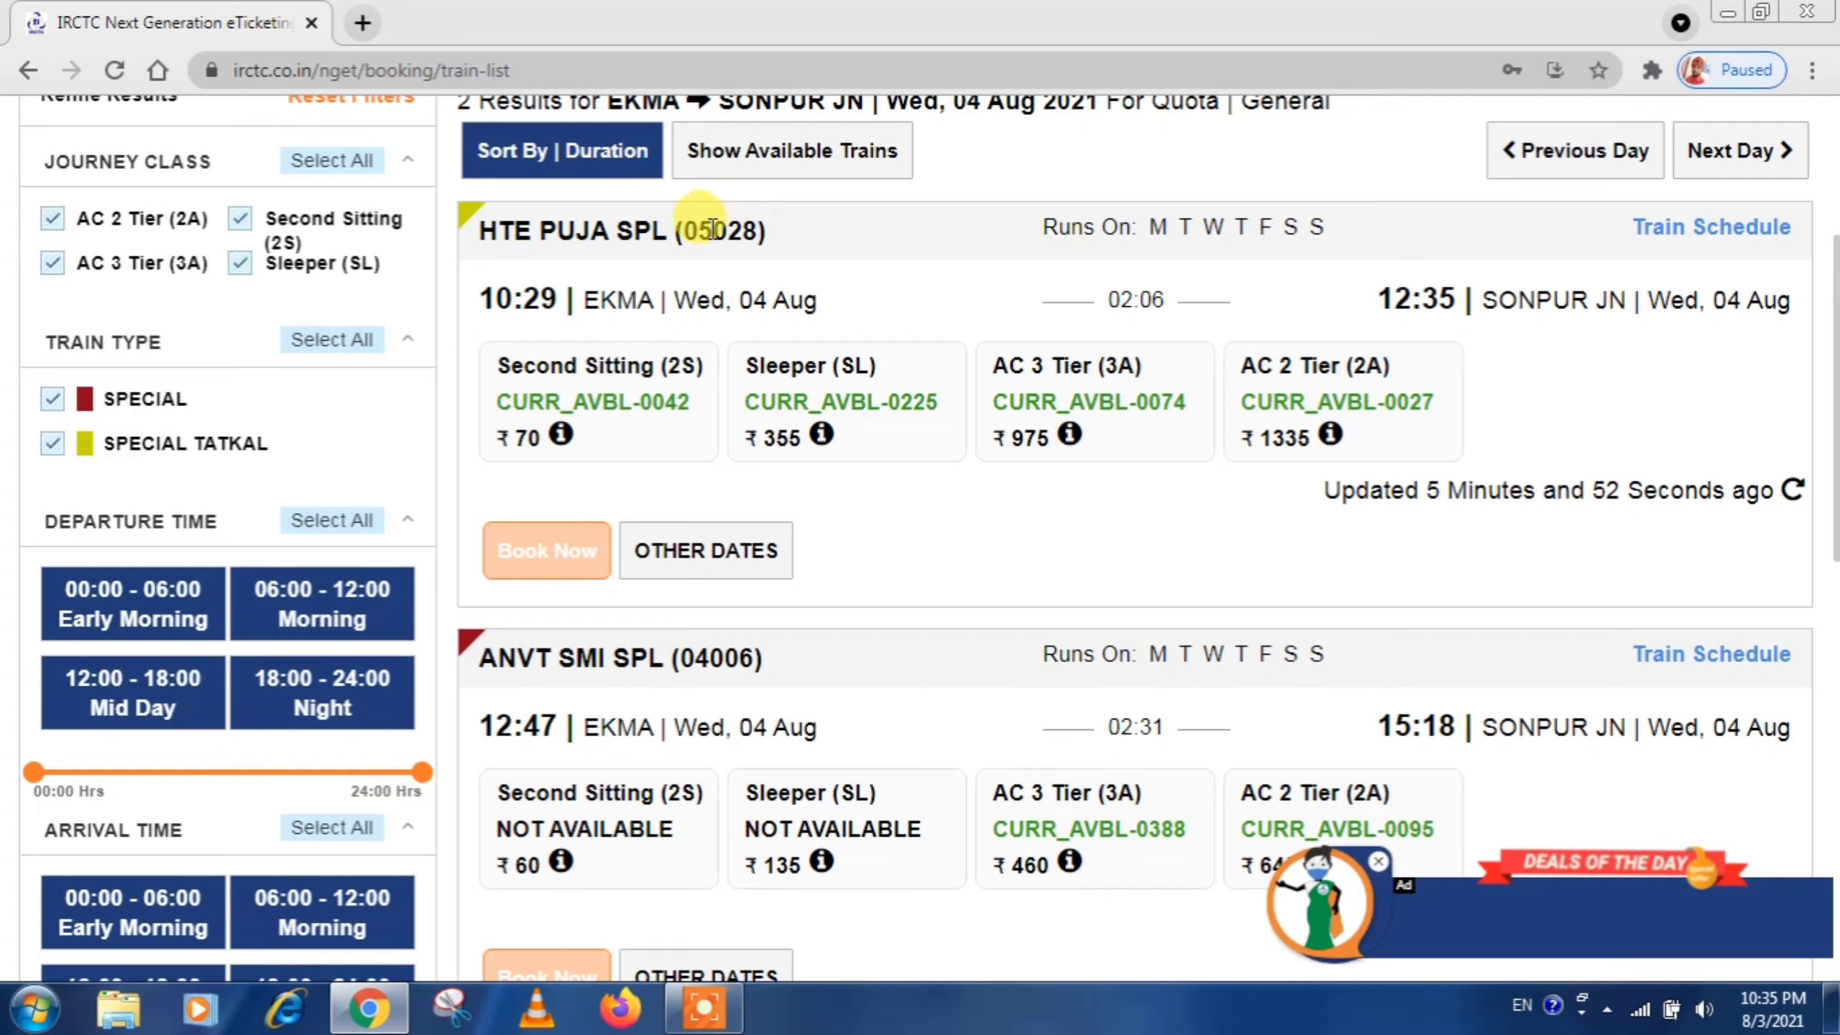
double_click(692, 231)
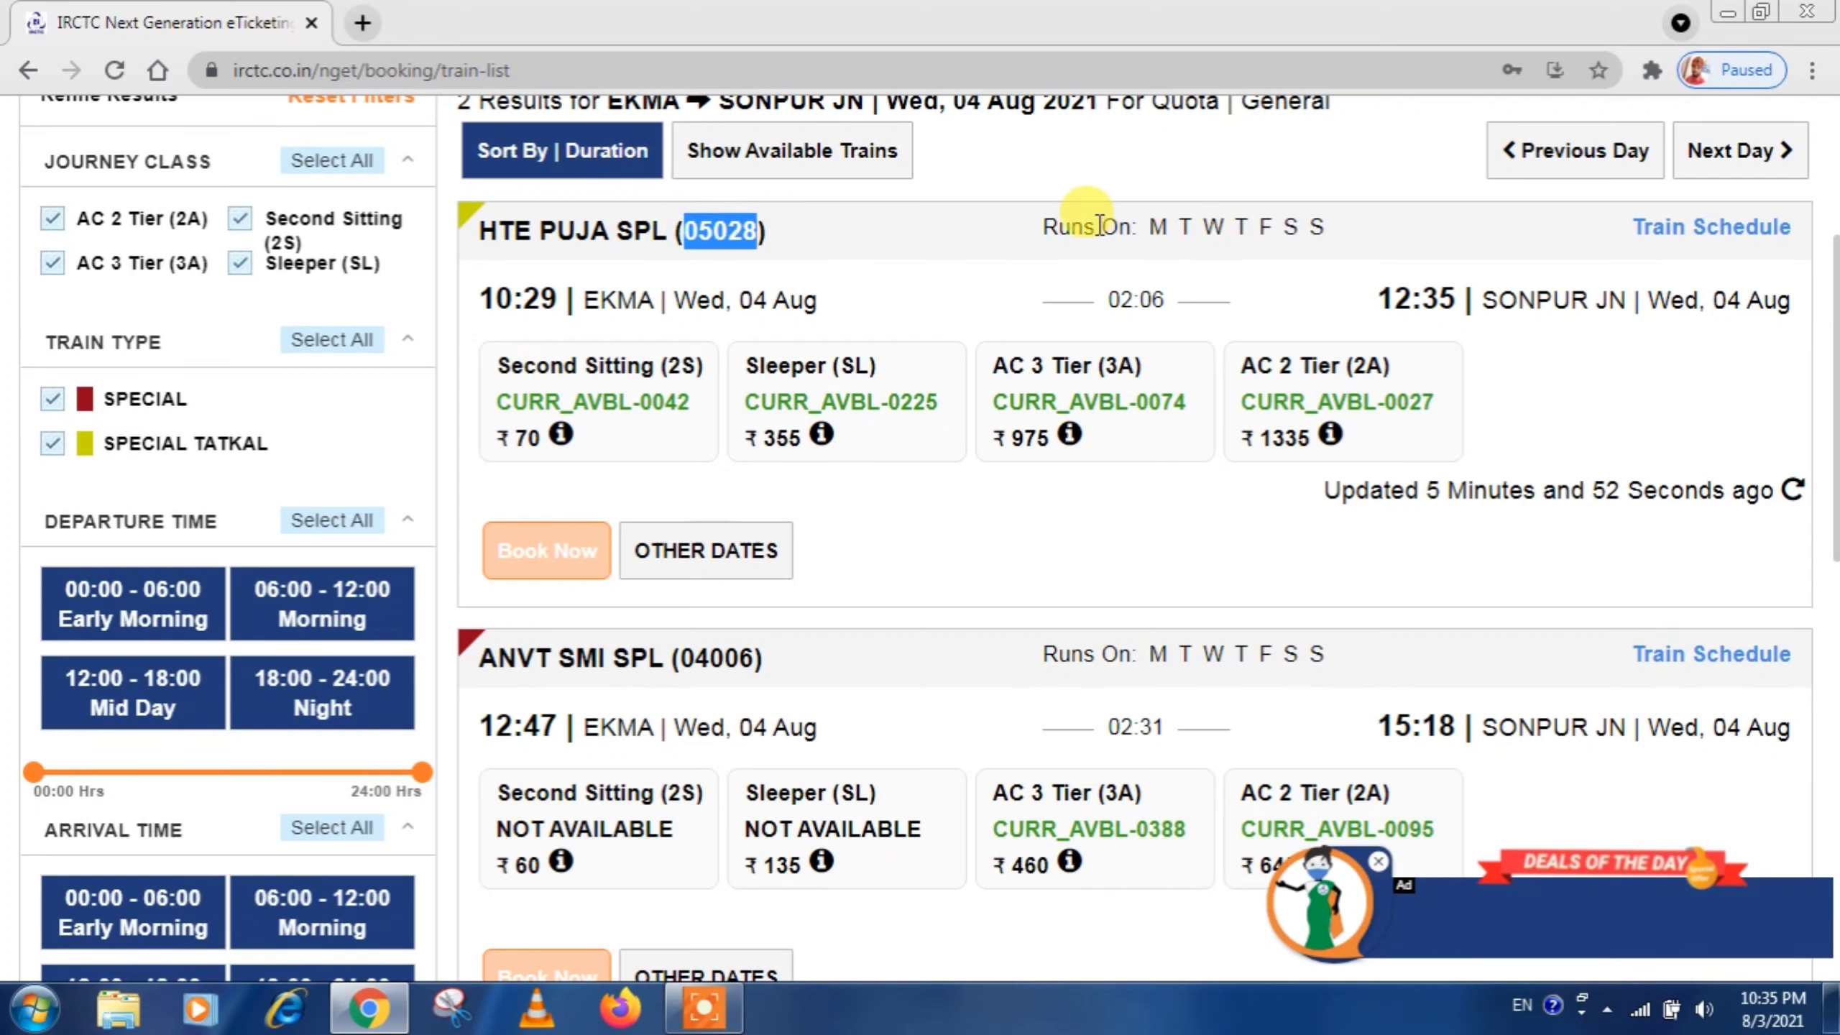
left_click_drag(1147, 226, 1358, 231)
left_click(1358, 231)
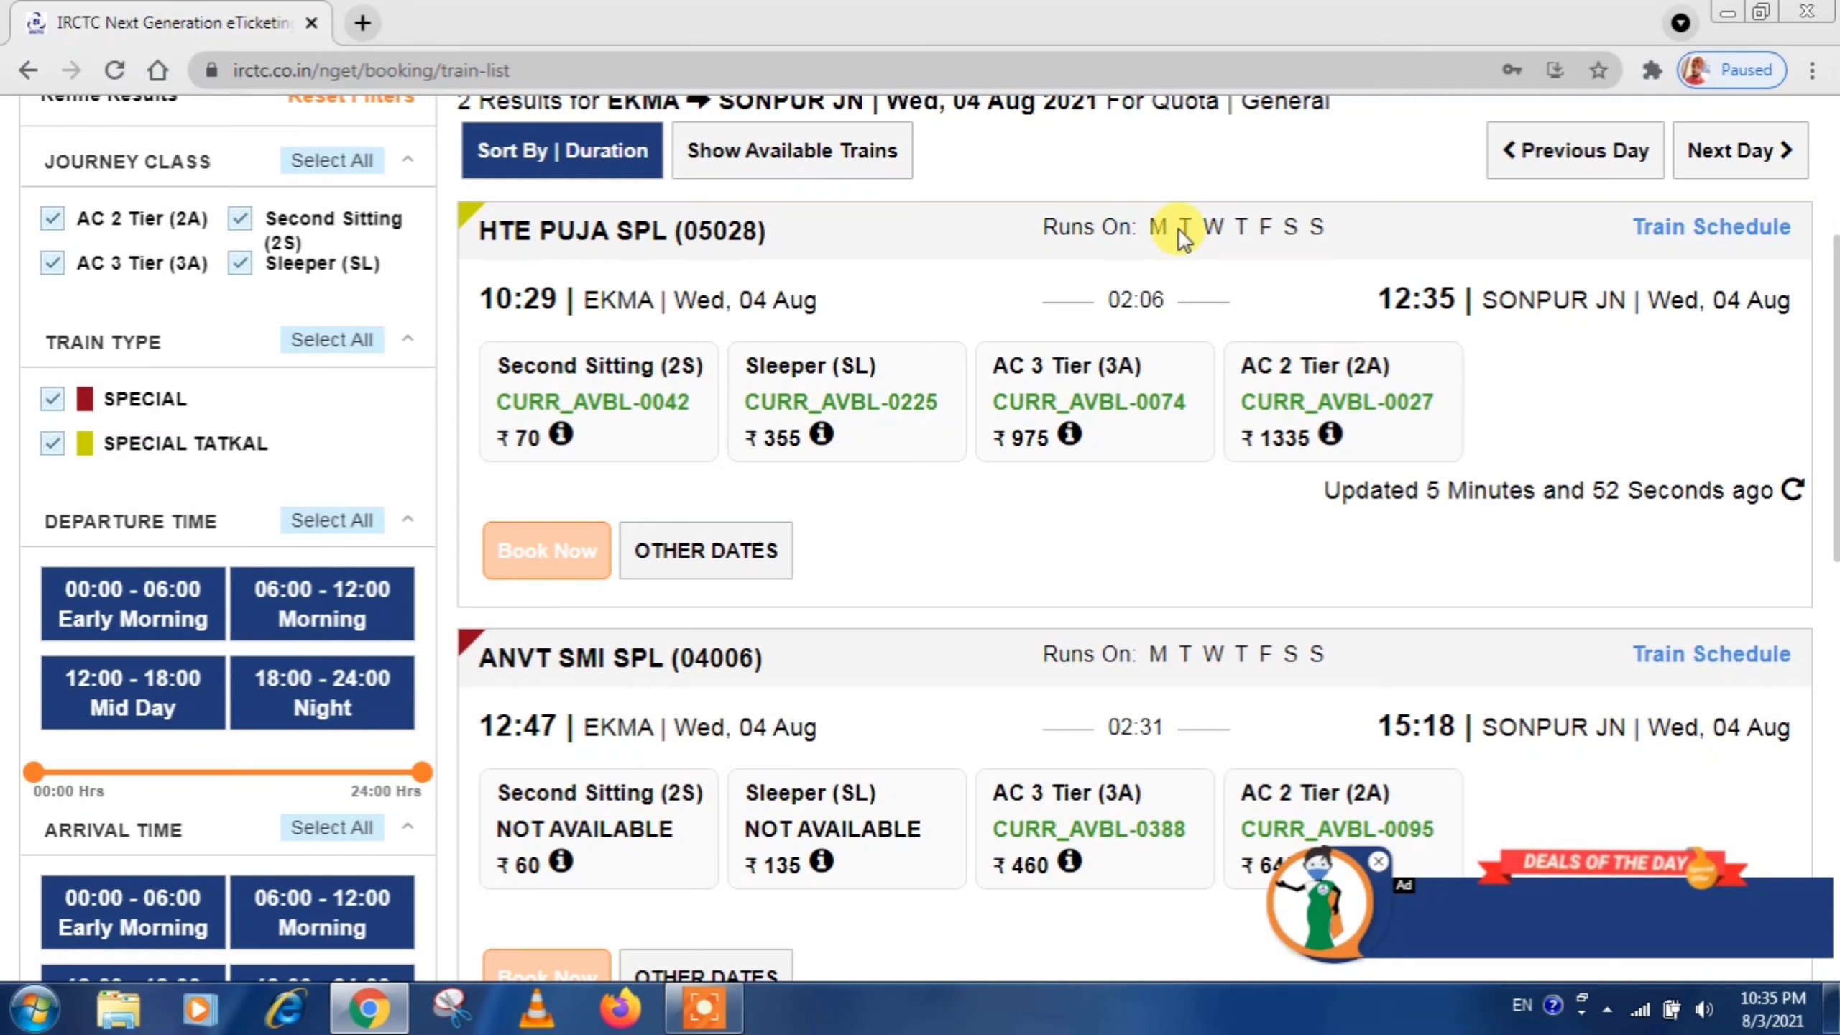
left_click(1714, 243)
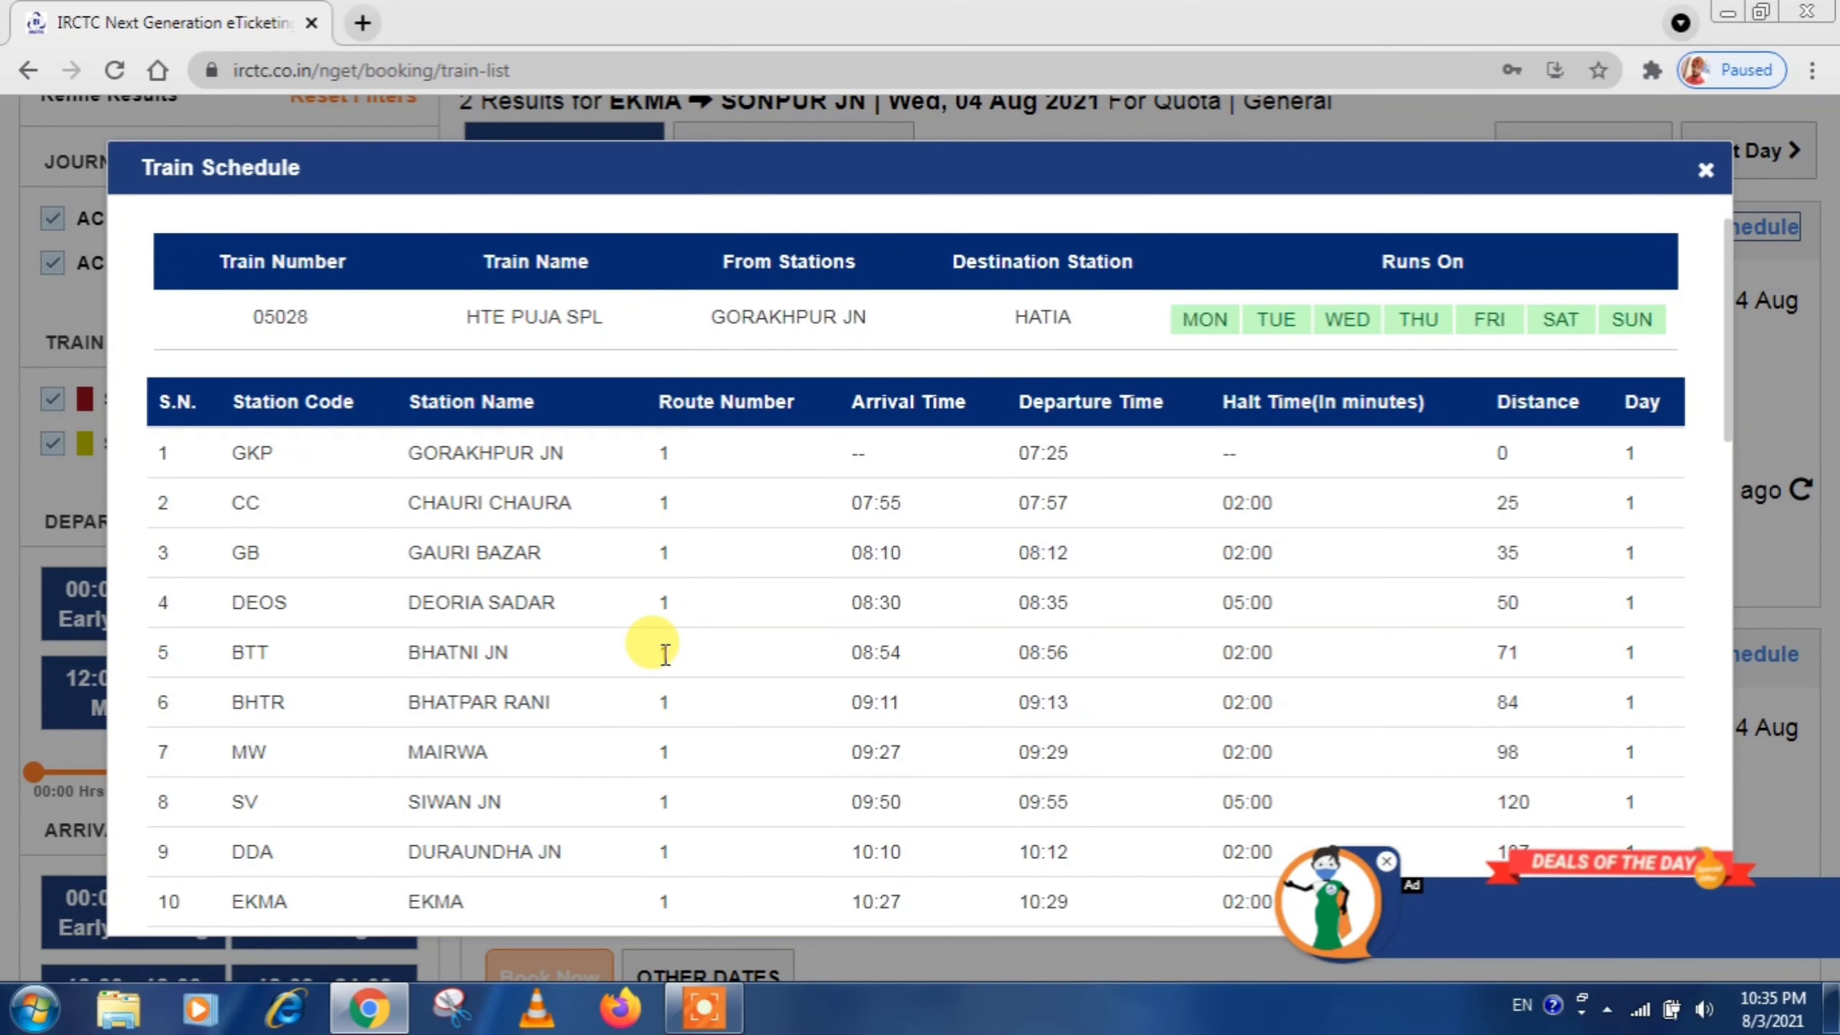
scroll(663, 653, "down", 15)
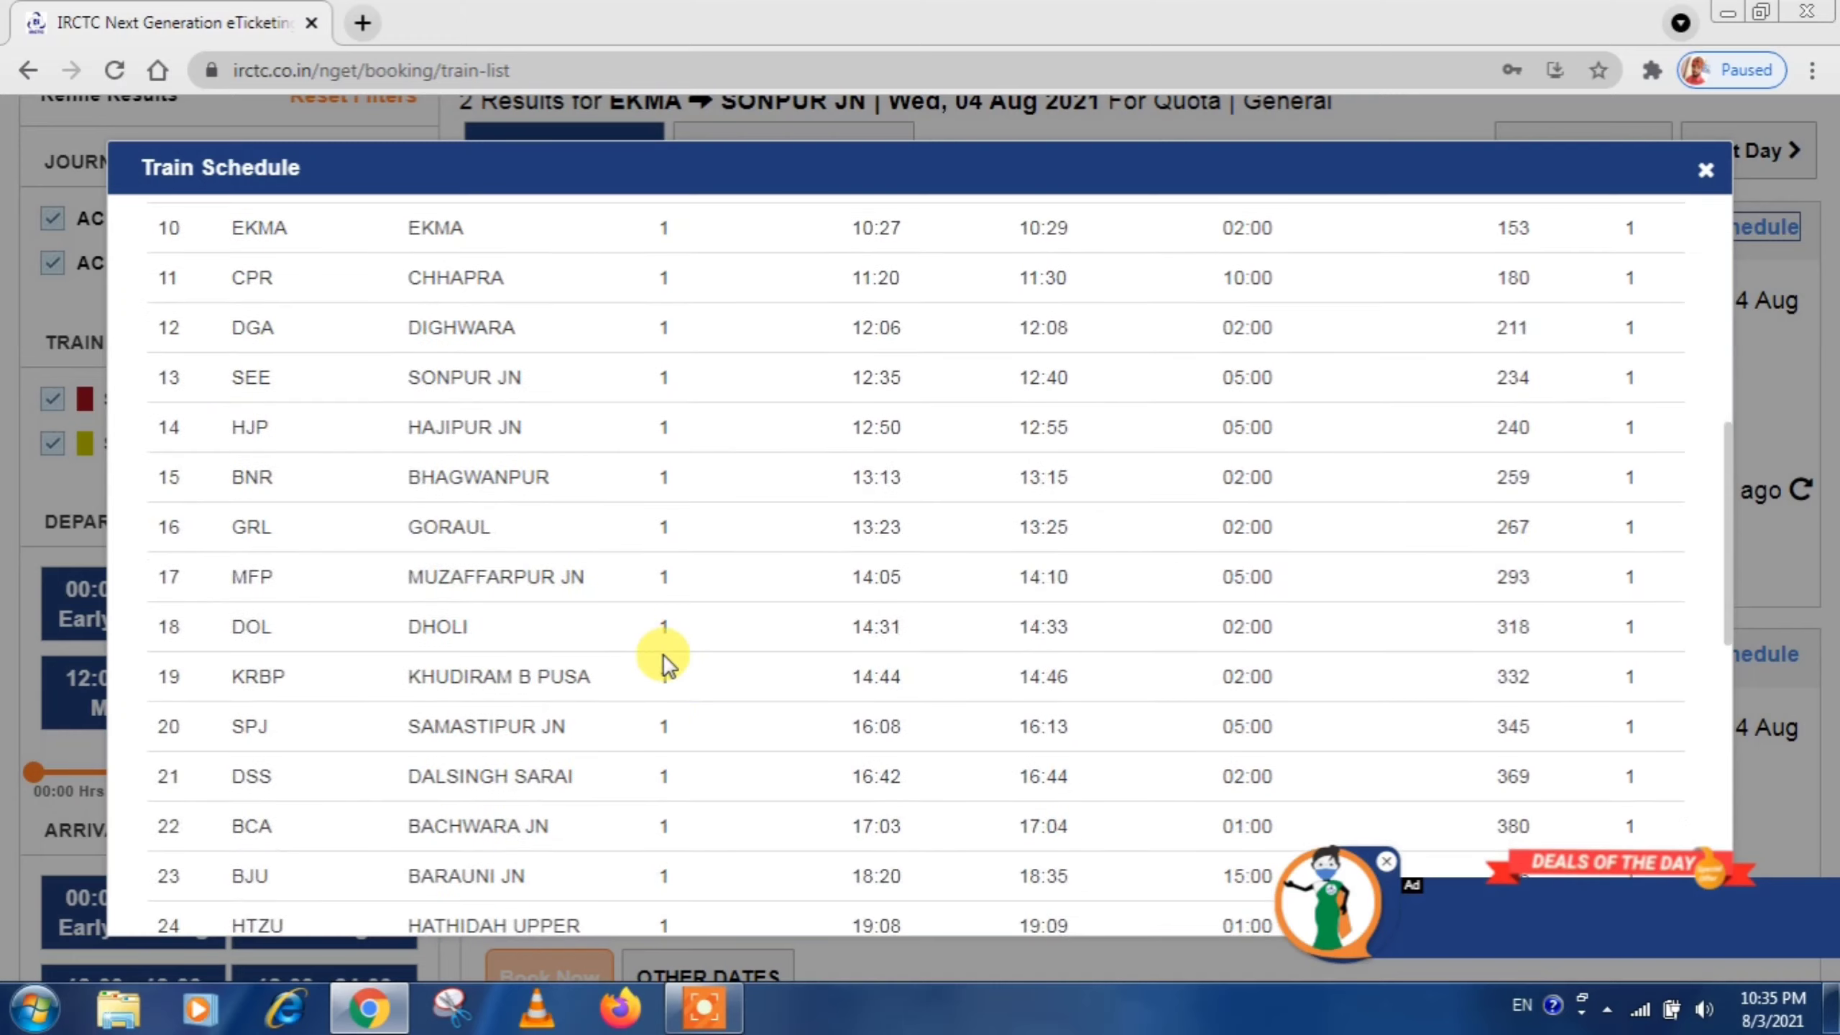
left_click(1705, 171)
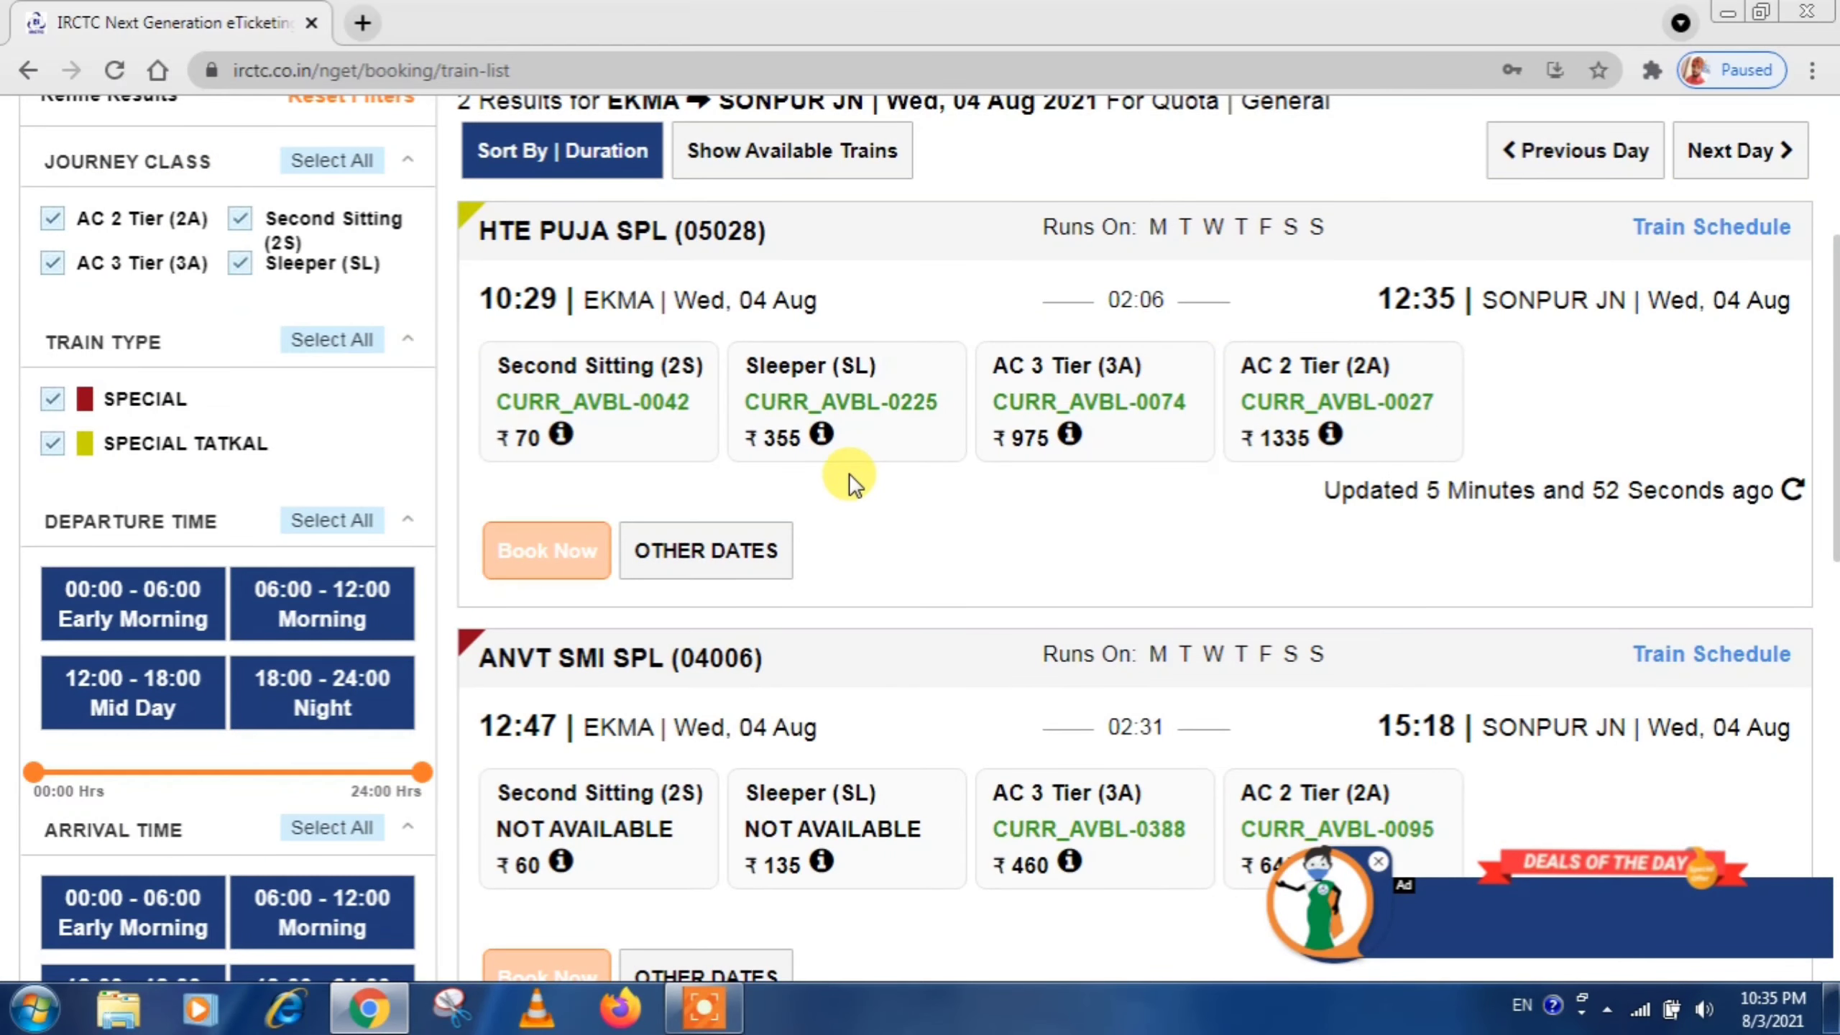
Step: Compare HTE PUJA SPL's 2S, SL, 3A and 2A classes, then book Second Sitting and accept the advisory
left_click(618, 401)
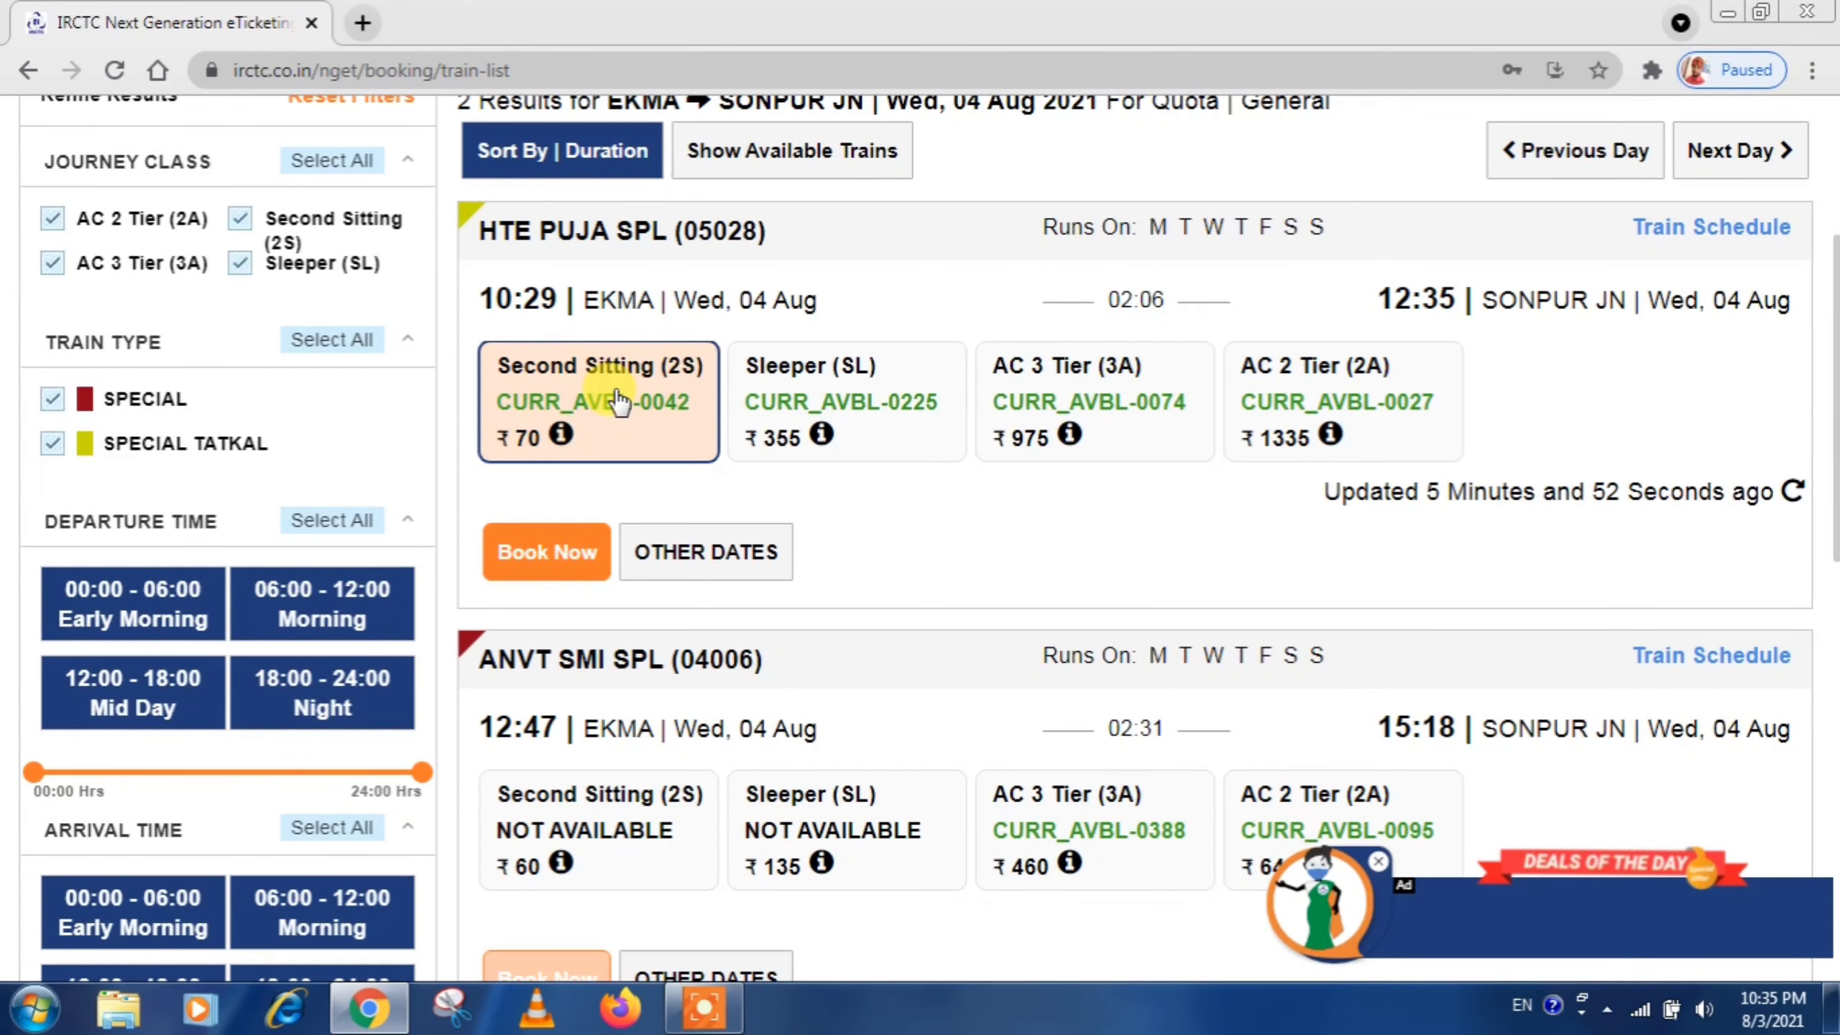
left_click(860, 382)
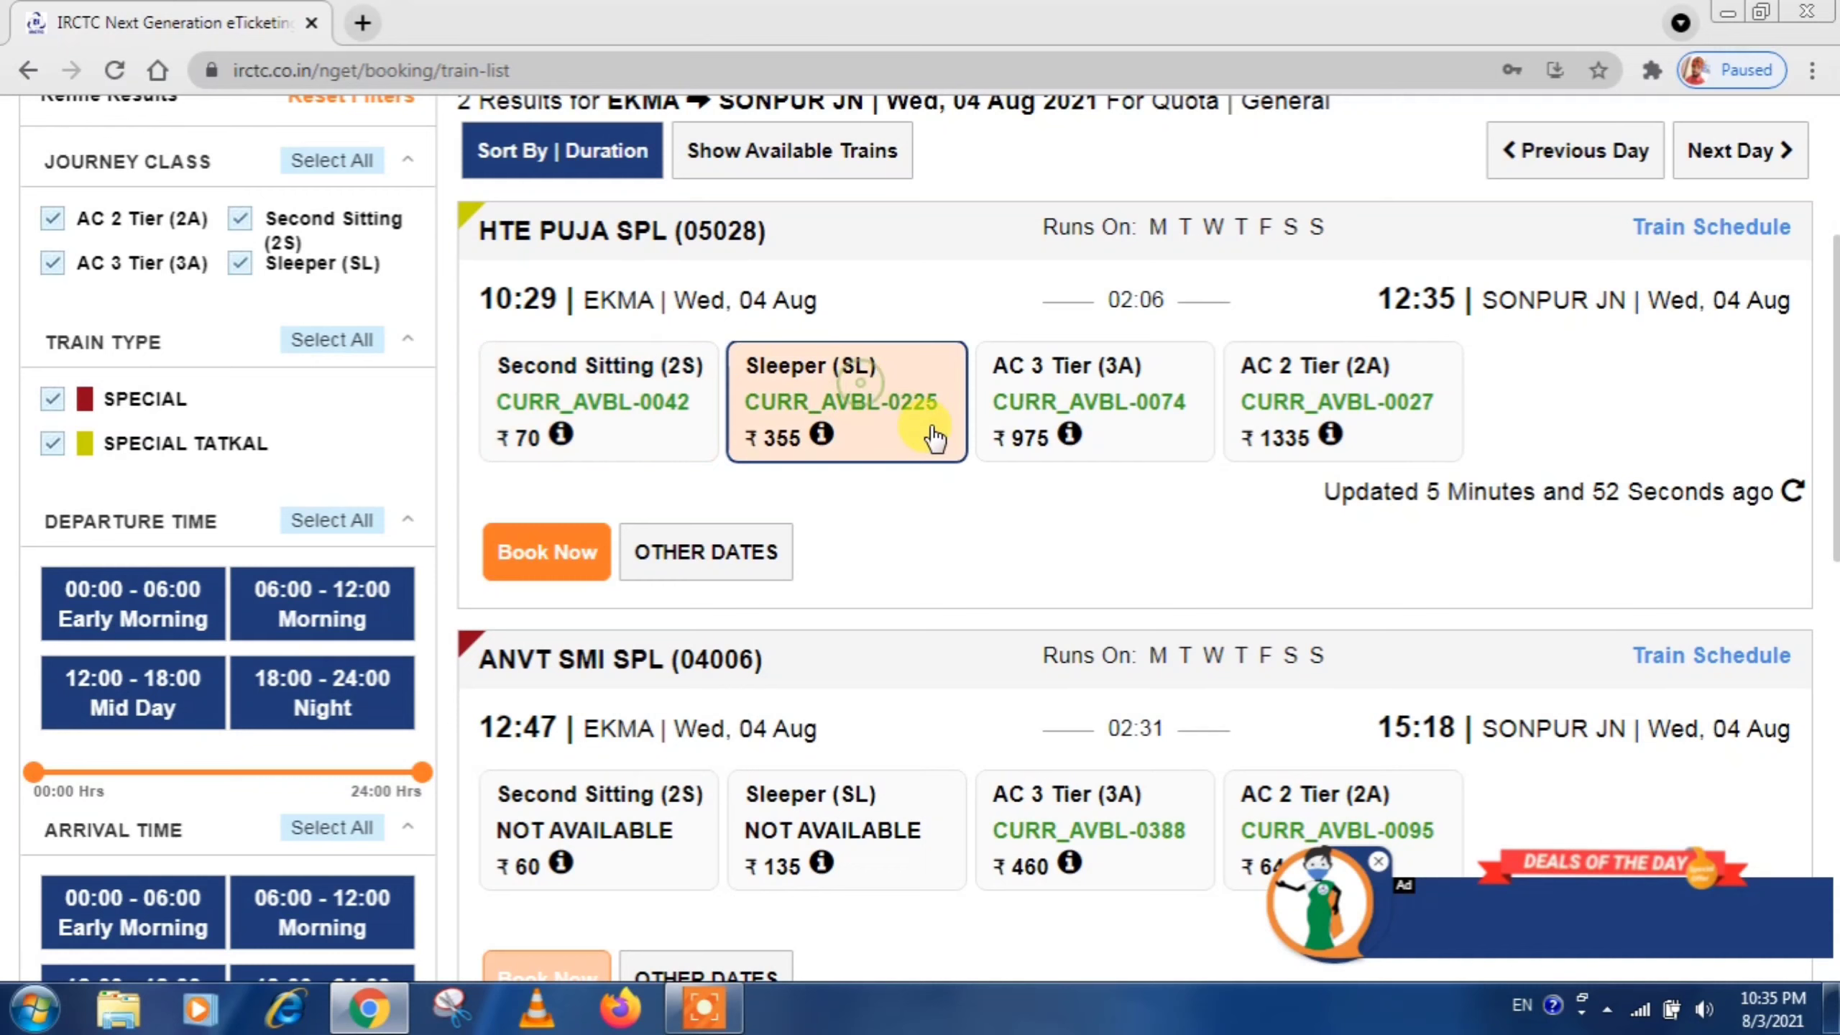
left_click(1141, 401)
left_click(1310, 407)
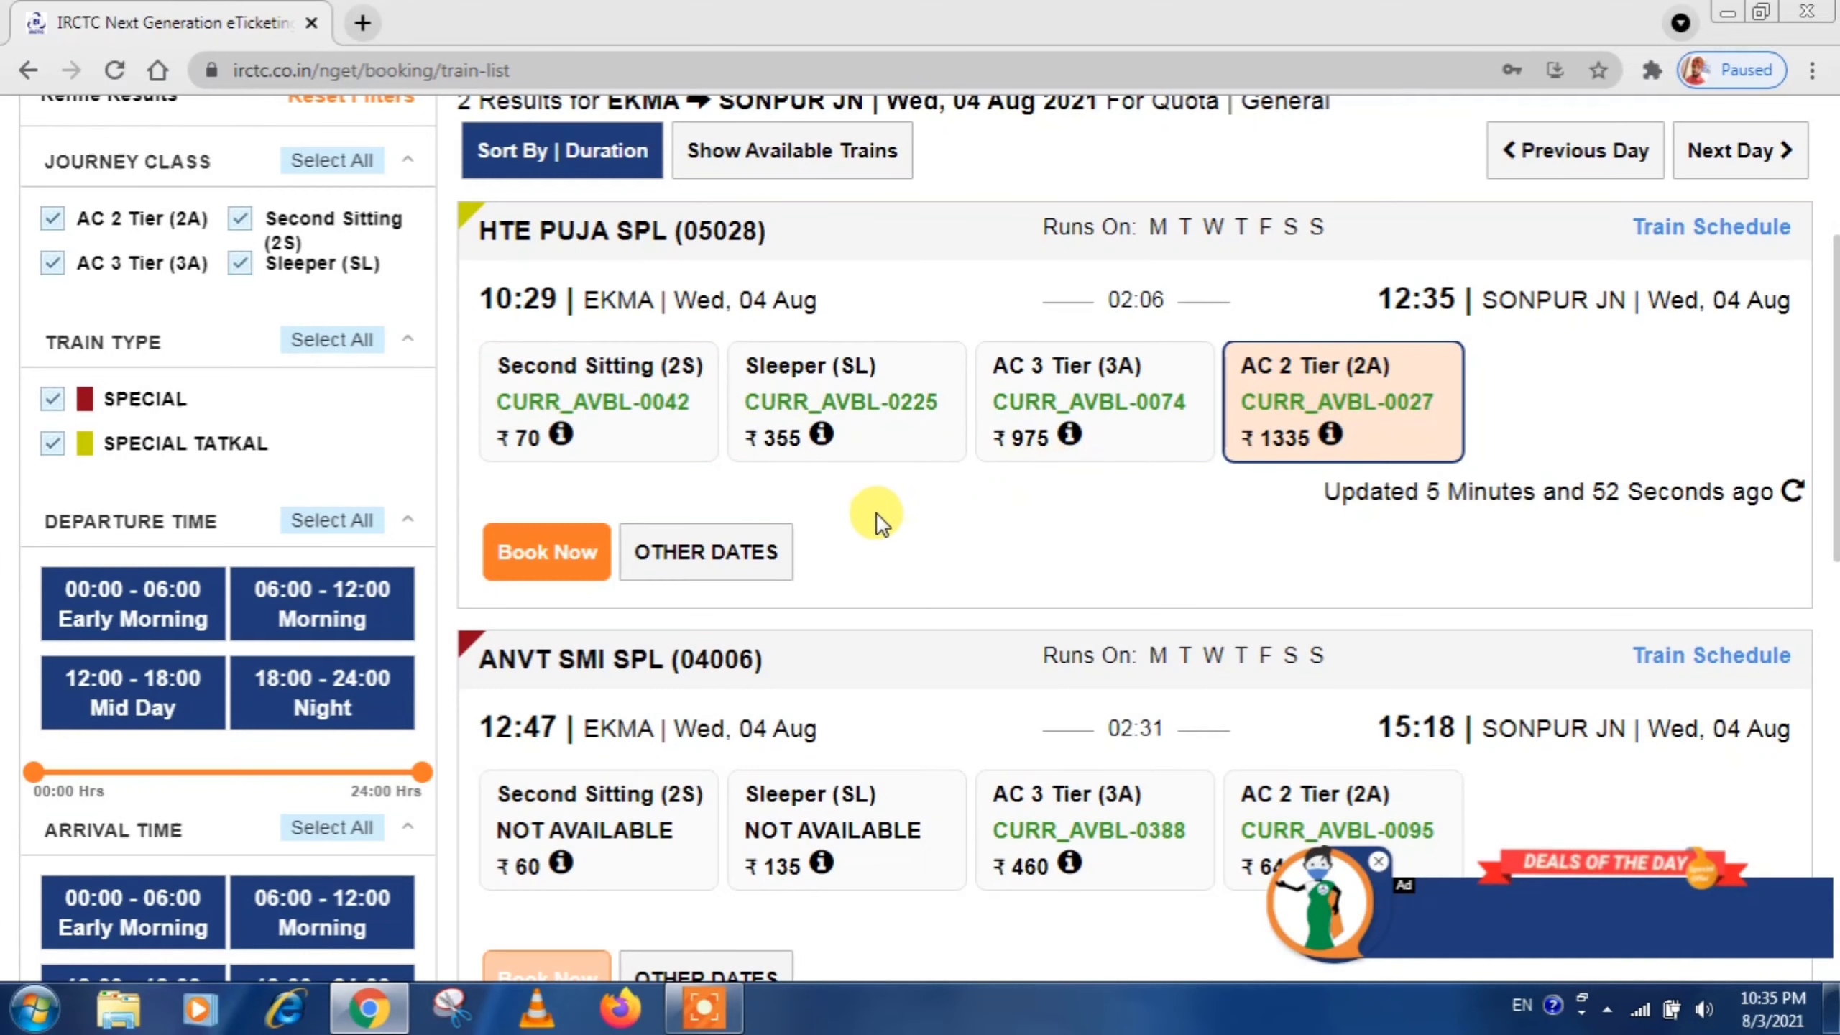
left_click(680, 432)
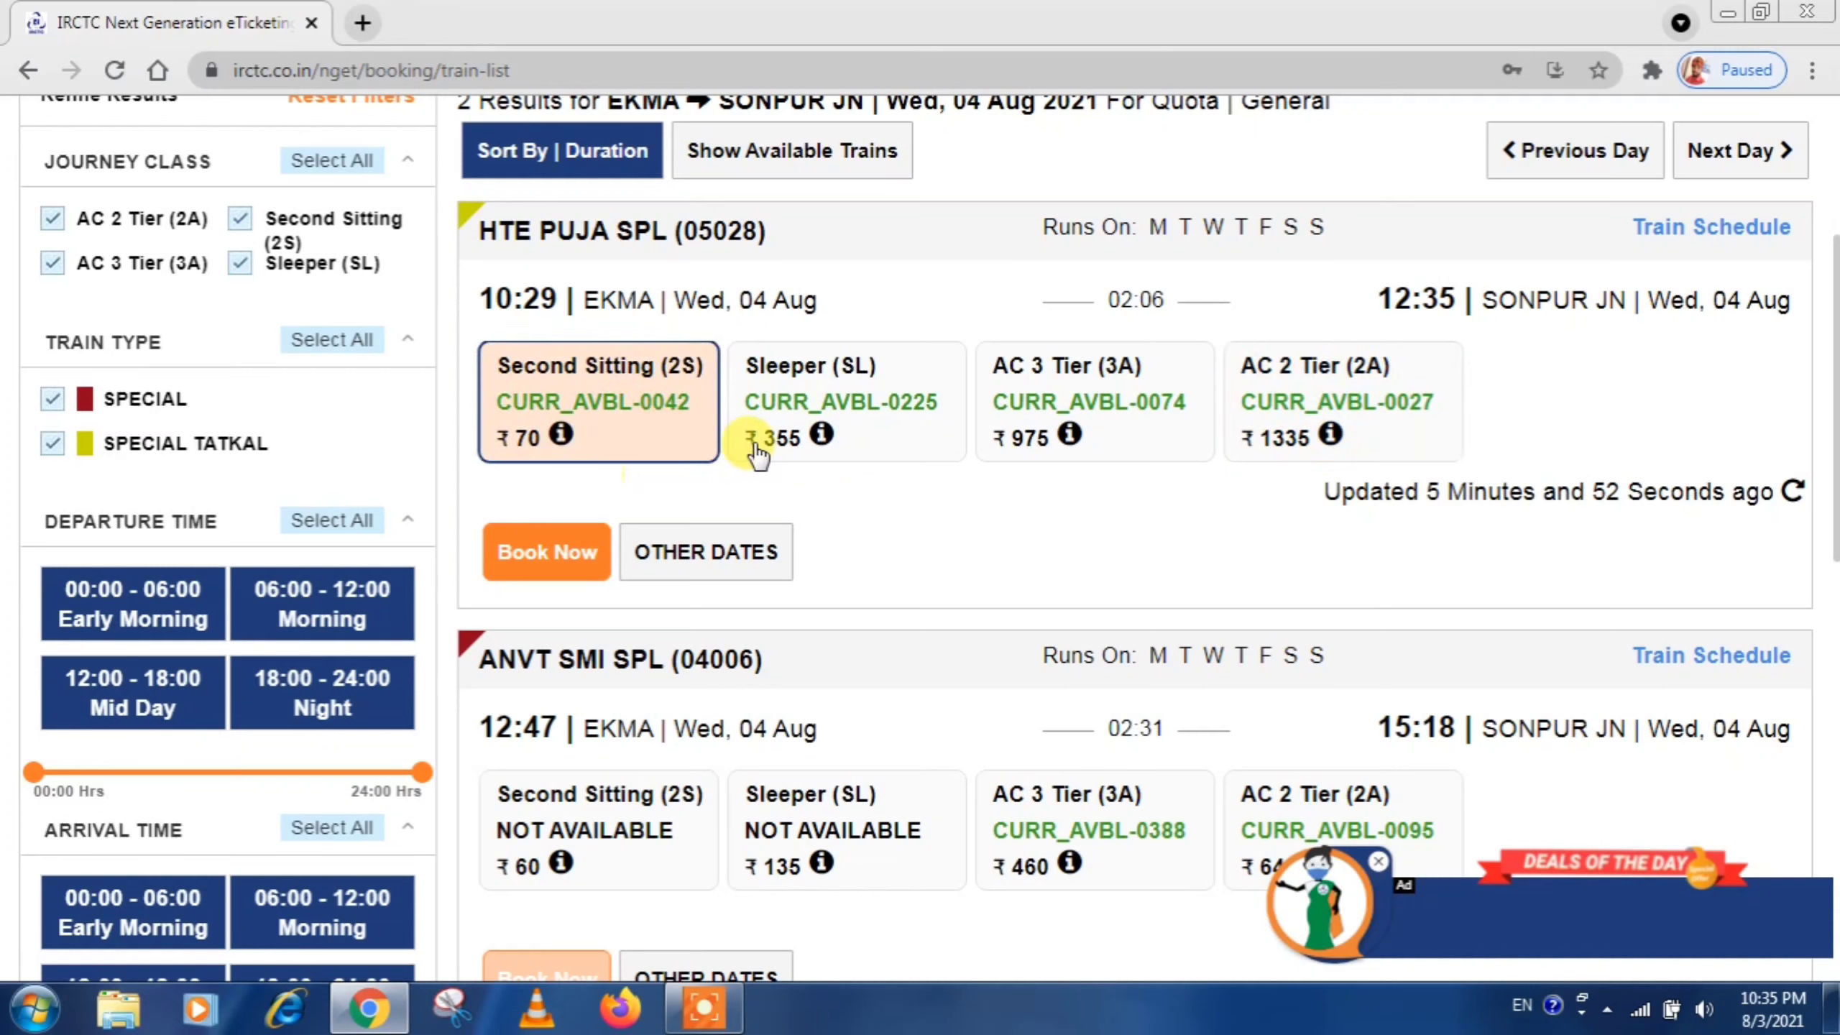
left_click(877, 382)
left_click(1071, 404)
left_click(1248, 403)
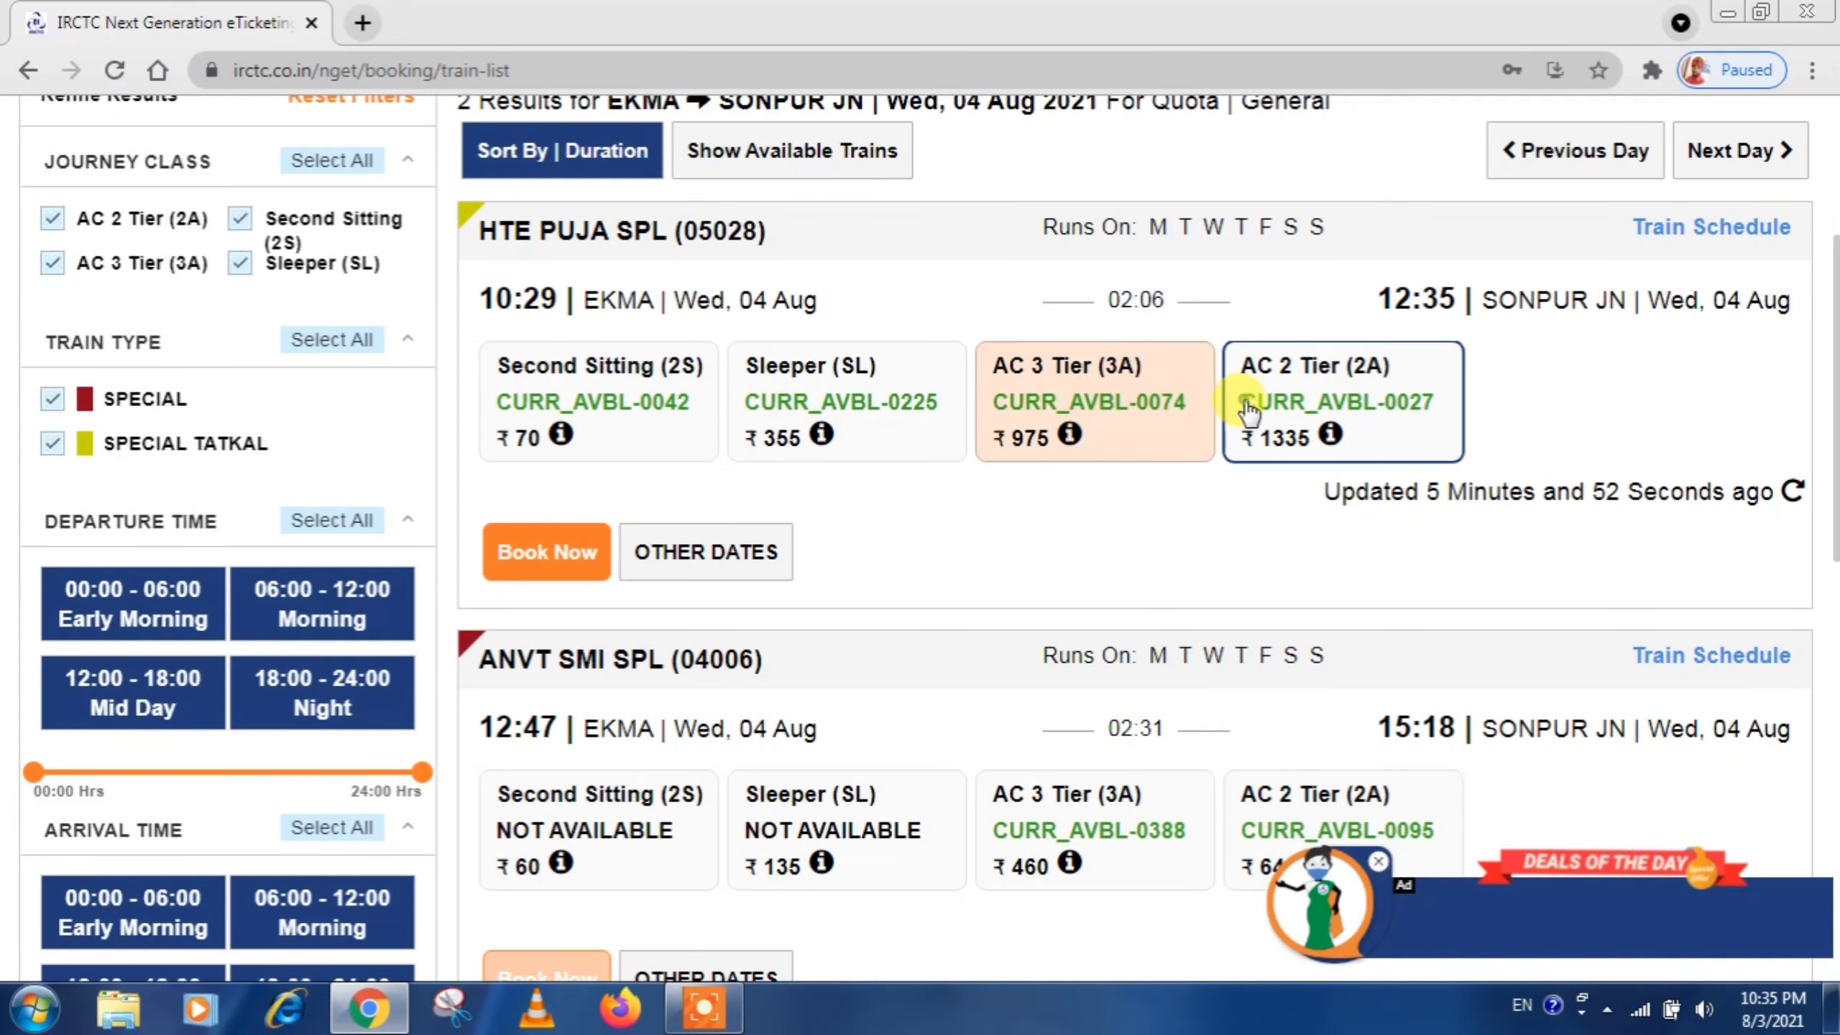
left_click(610, 401)
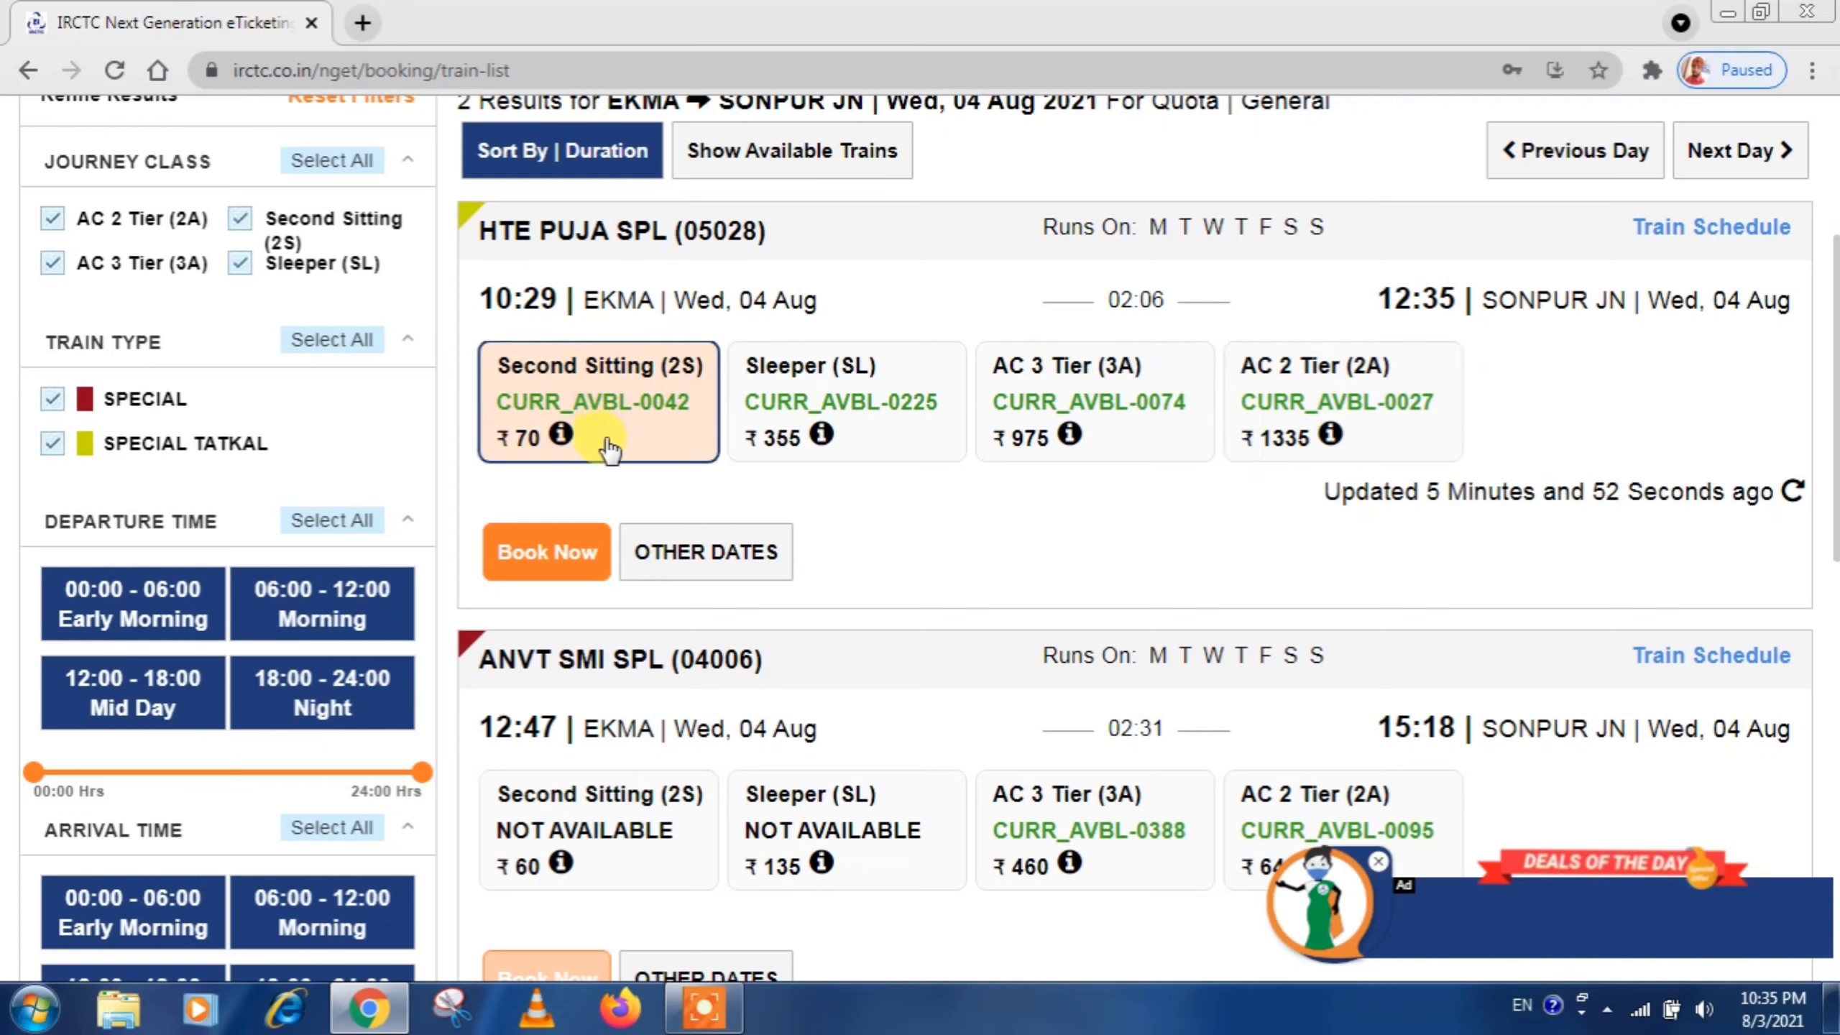
left_click(545, 559)
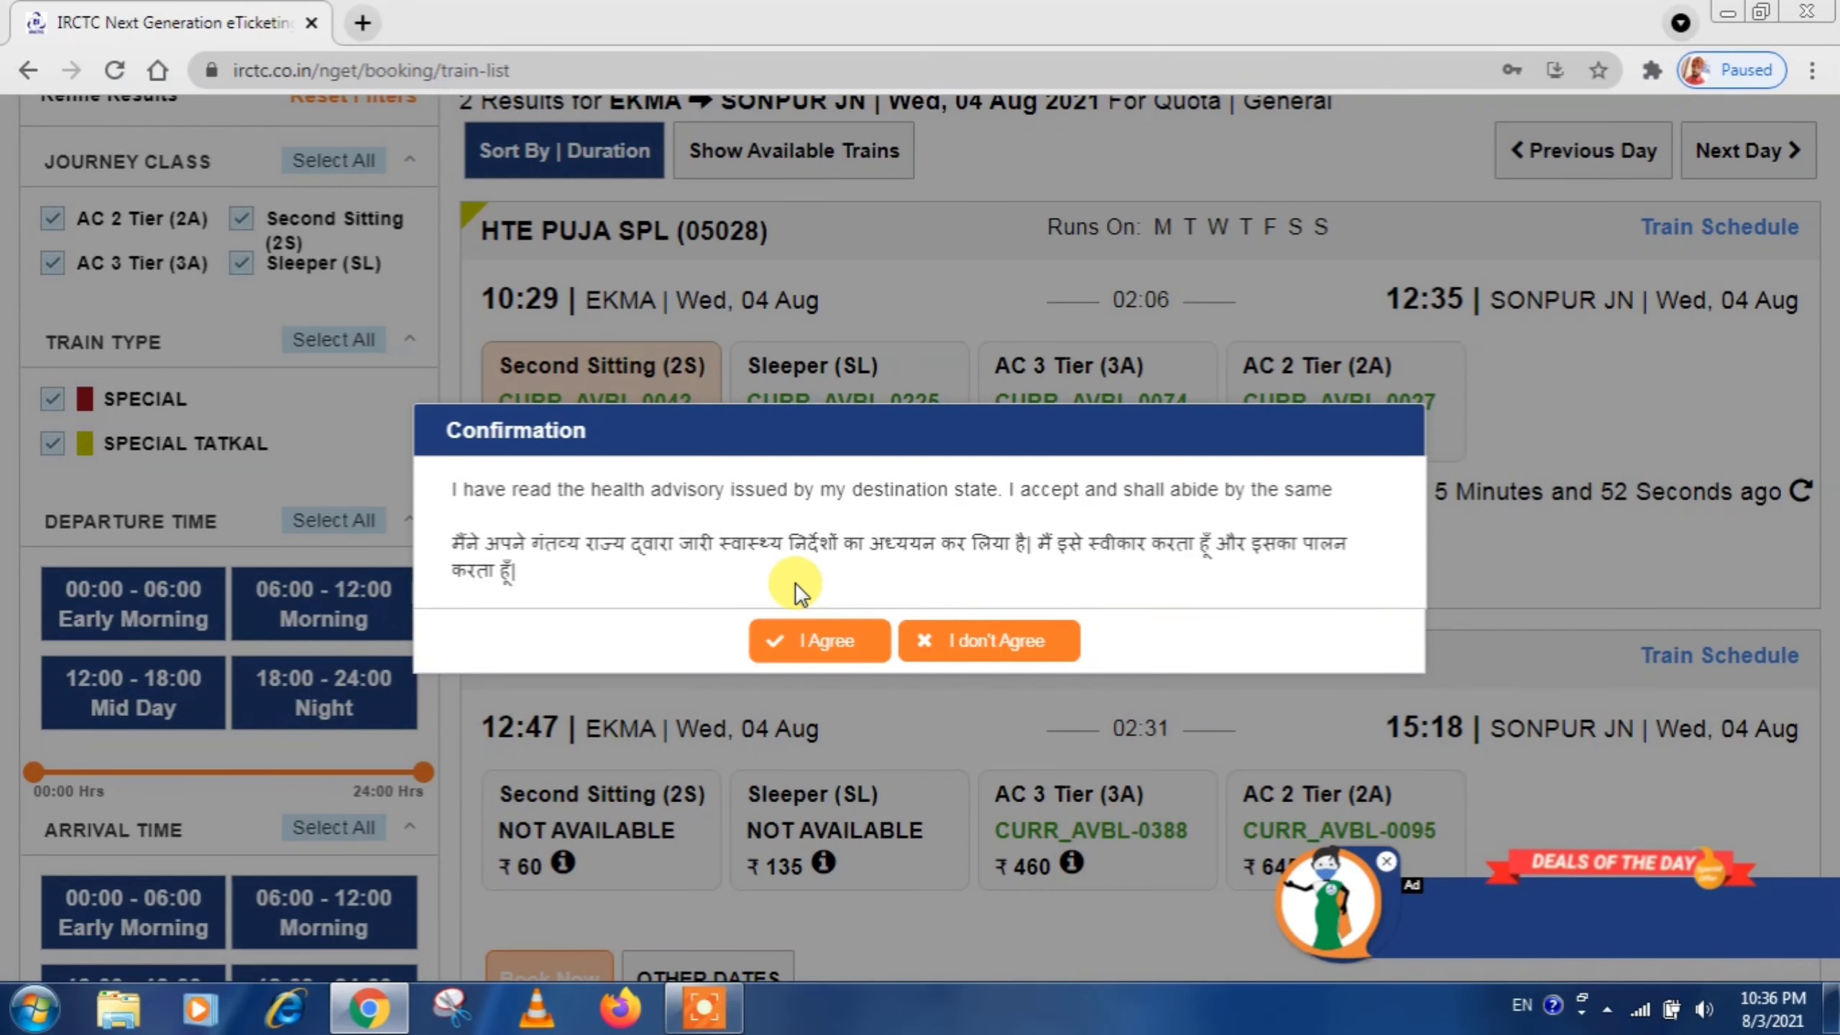
left_click(823, 639)
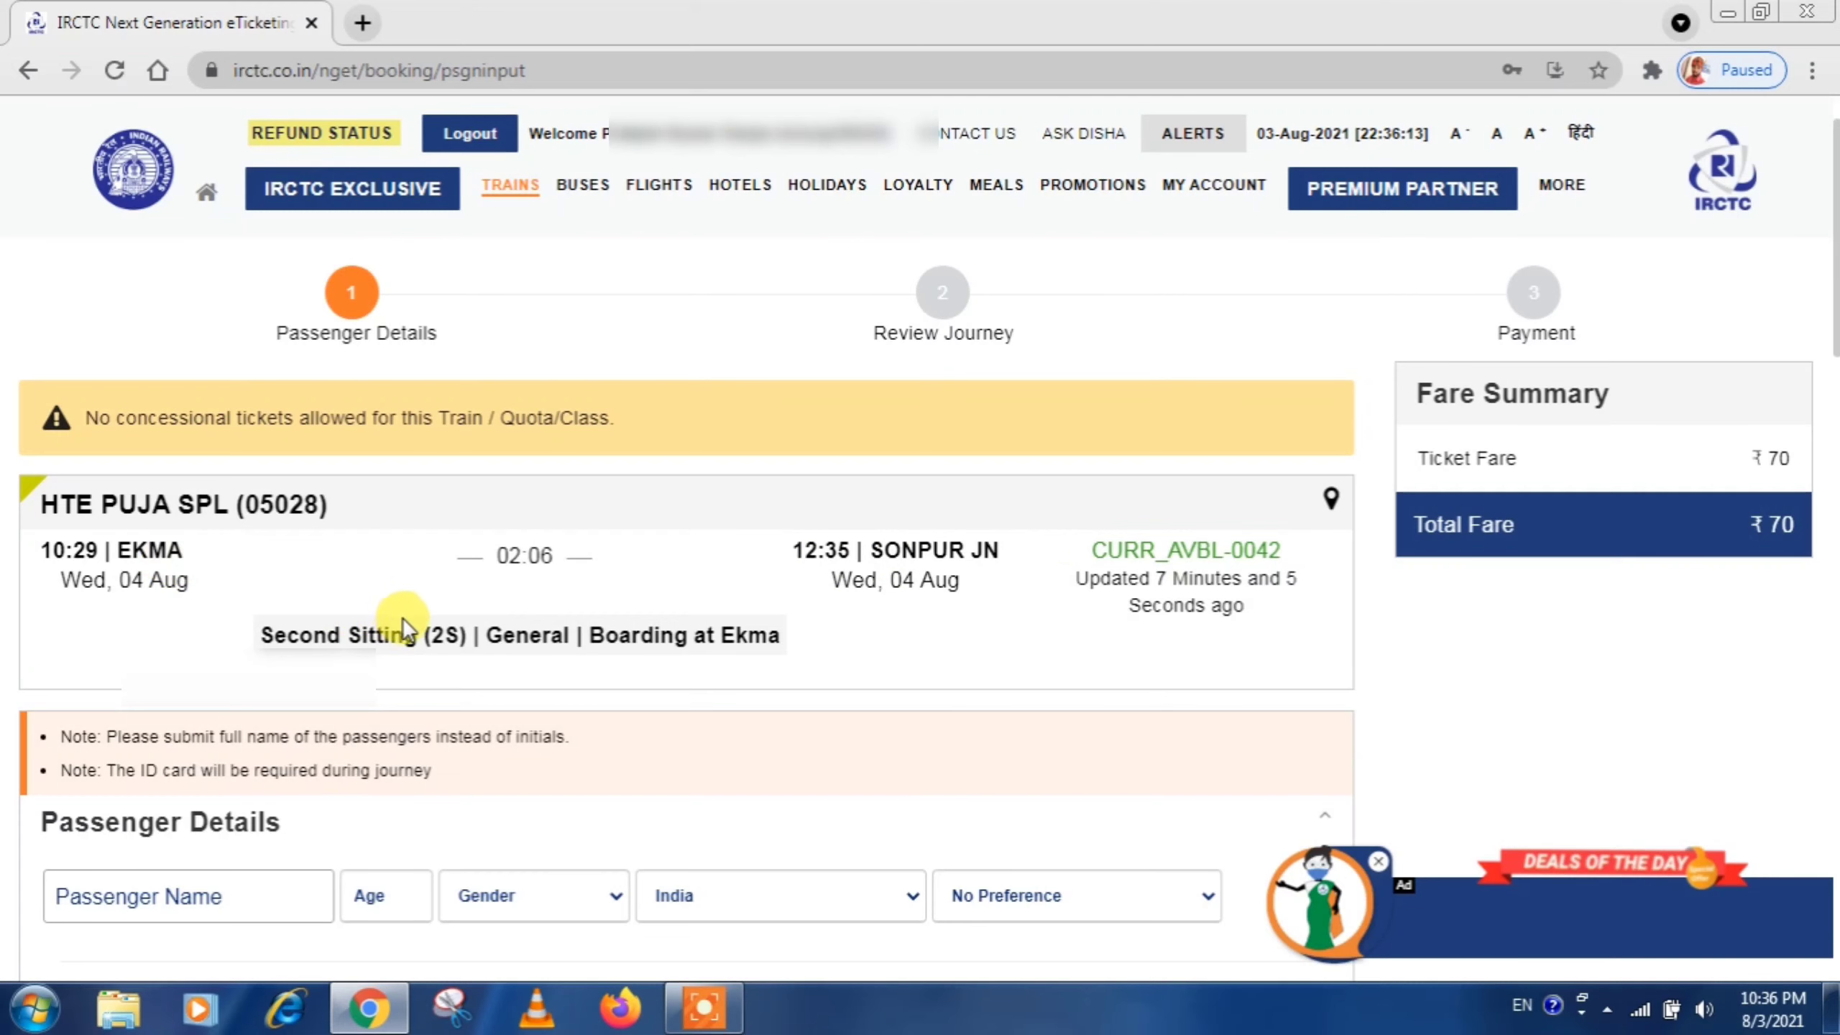
Step: Enter the first passenger's full name, age 21 and gender Male, then add another passenger row
scroll(400, 615, "down", 4)
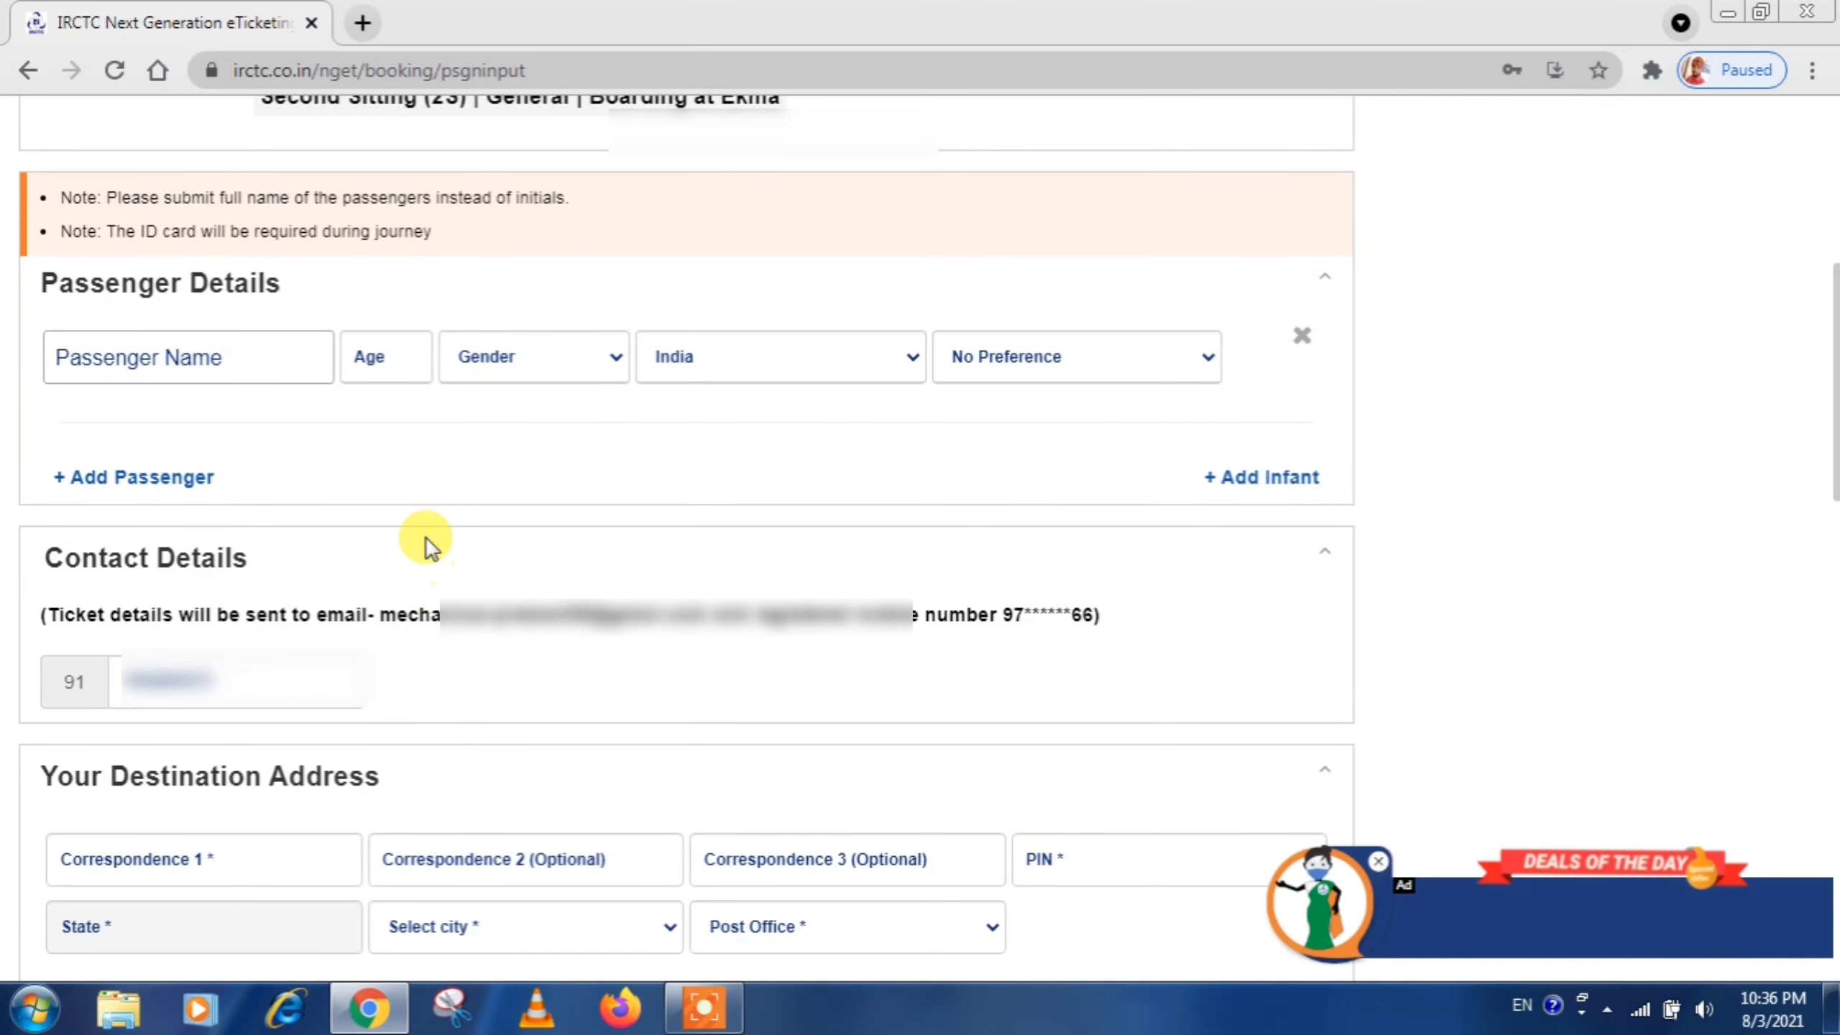
left_click(130, 359)
left_click(141, 368)
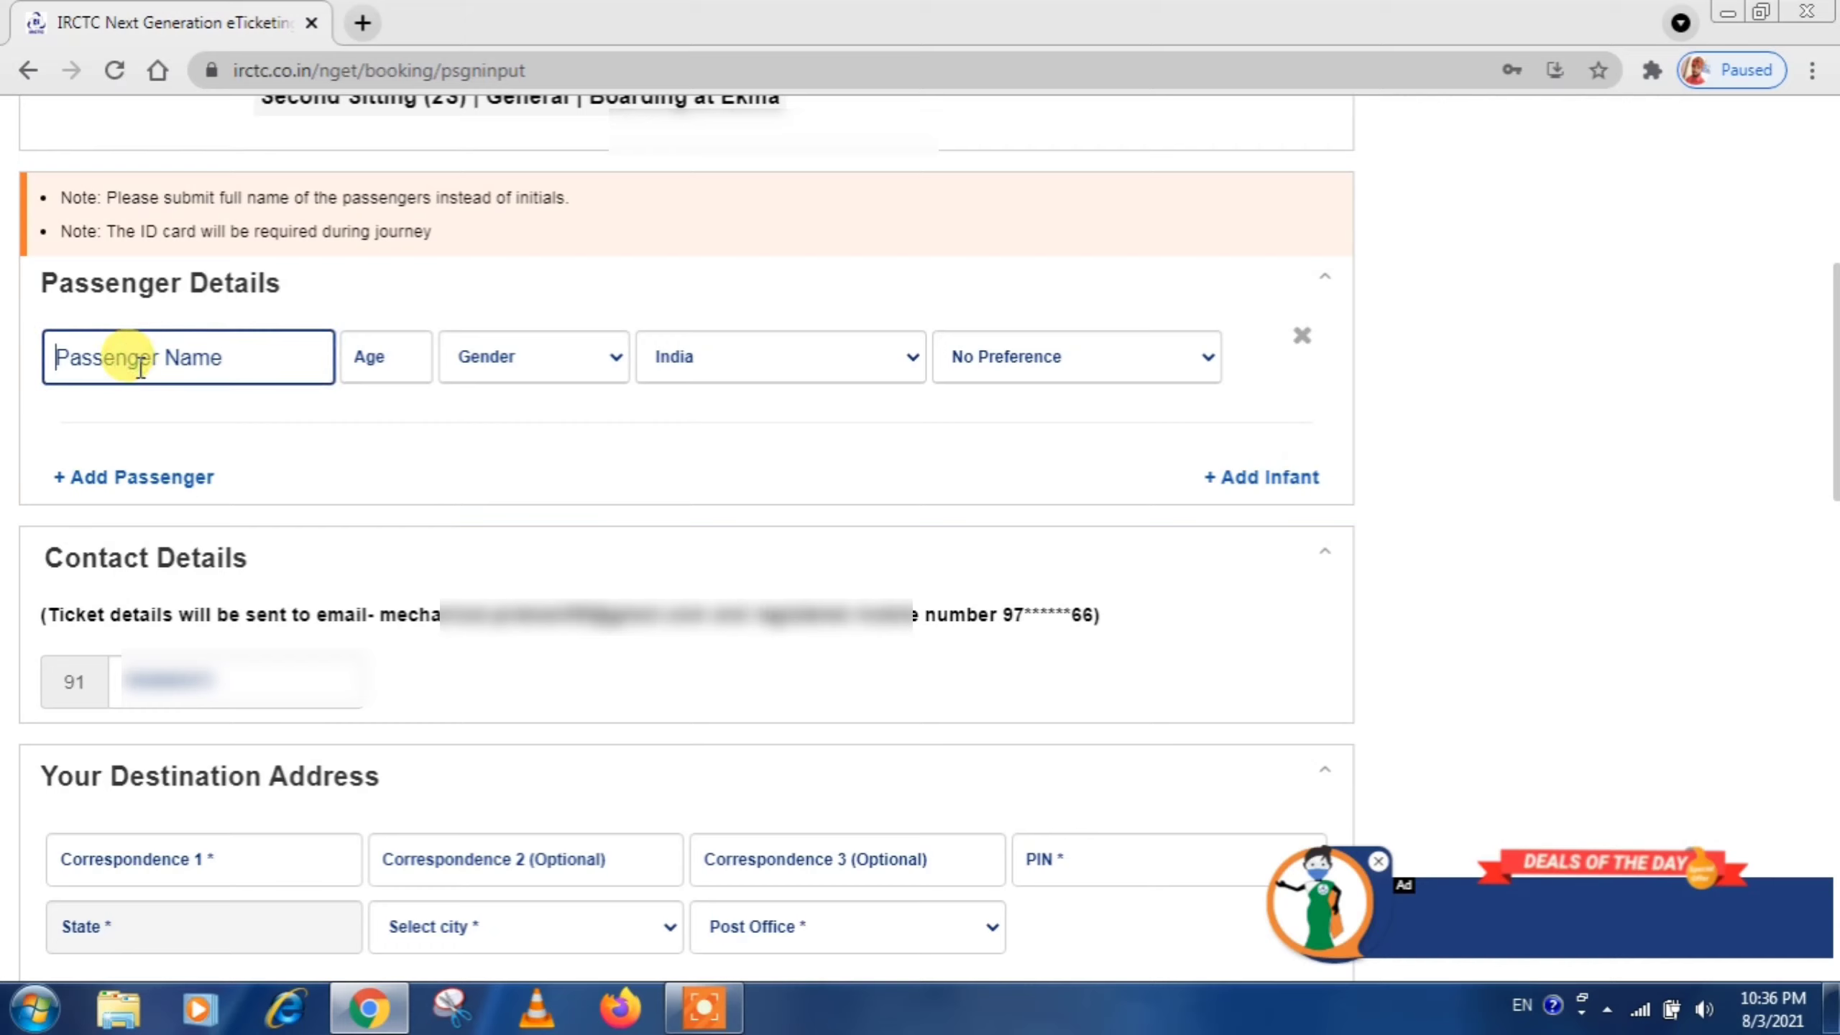
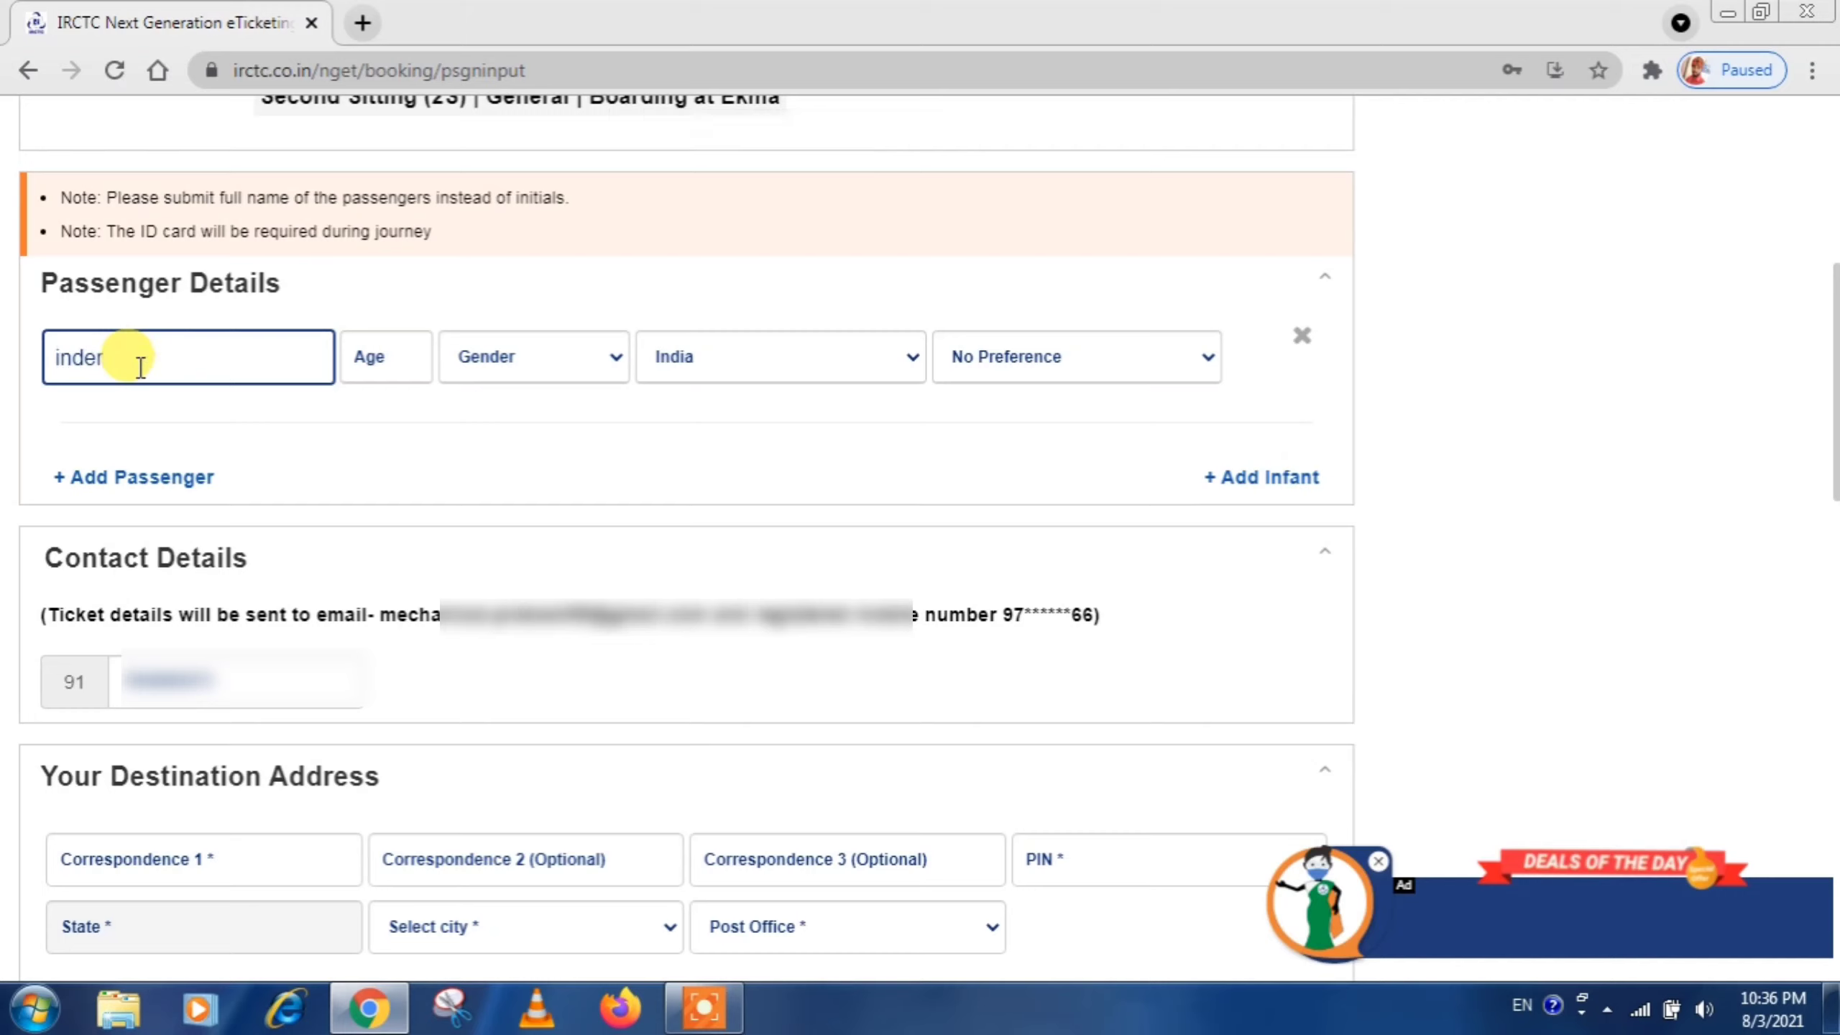
left_click(373, 348)
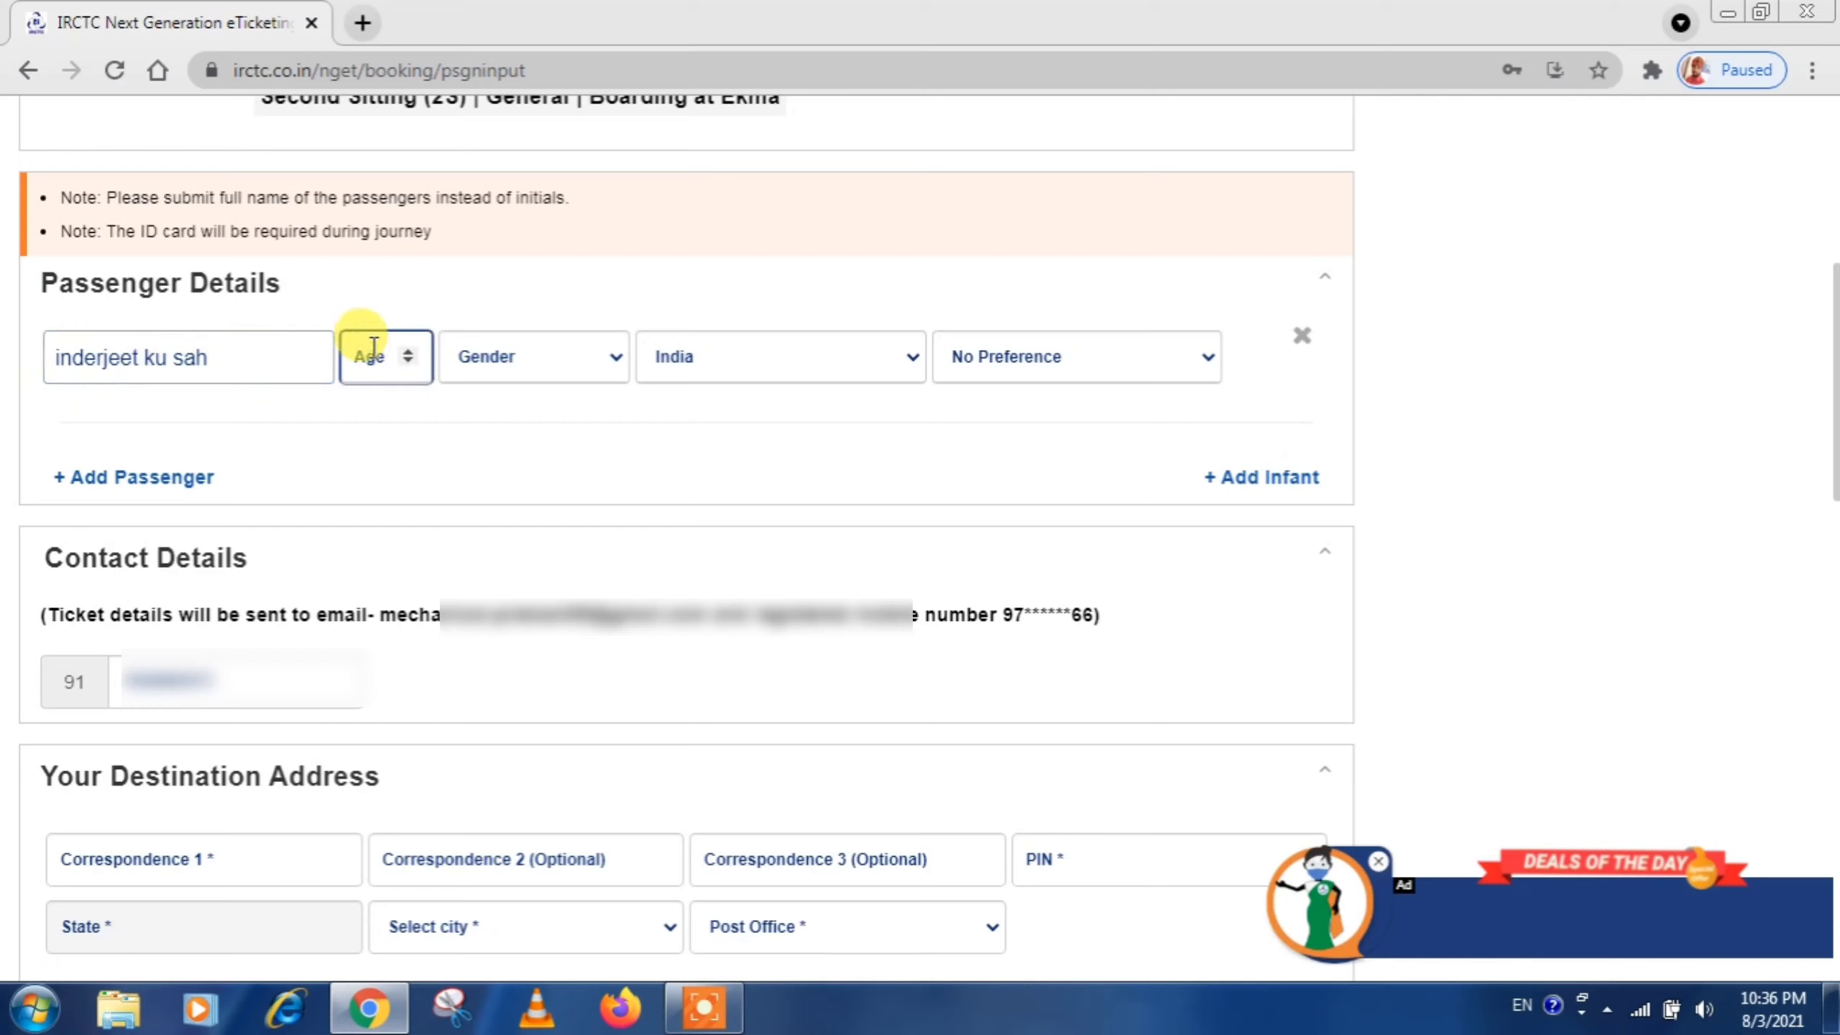
type("21")
left_click(494, 359)
left_click(490, 415)
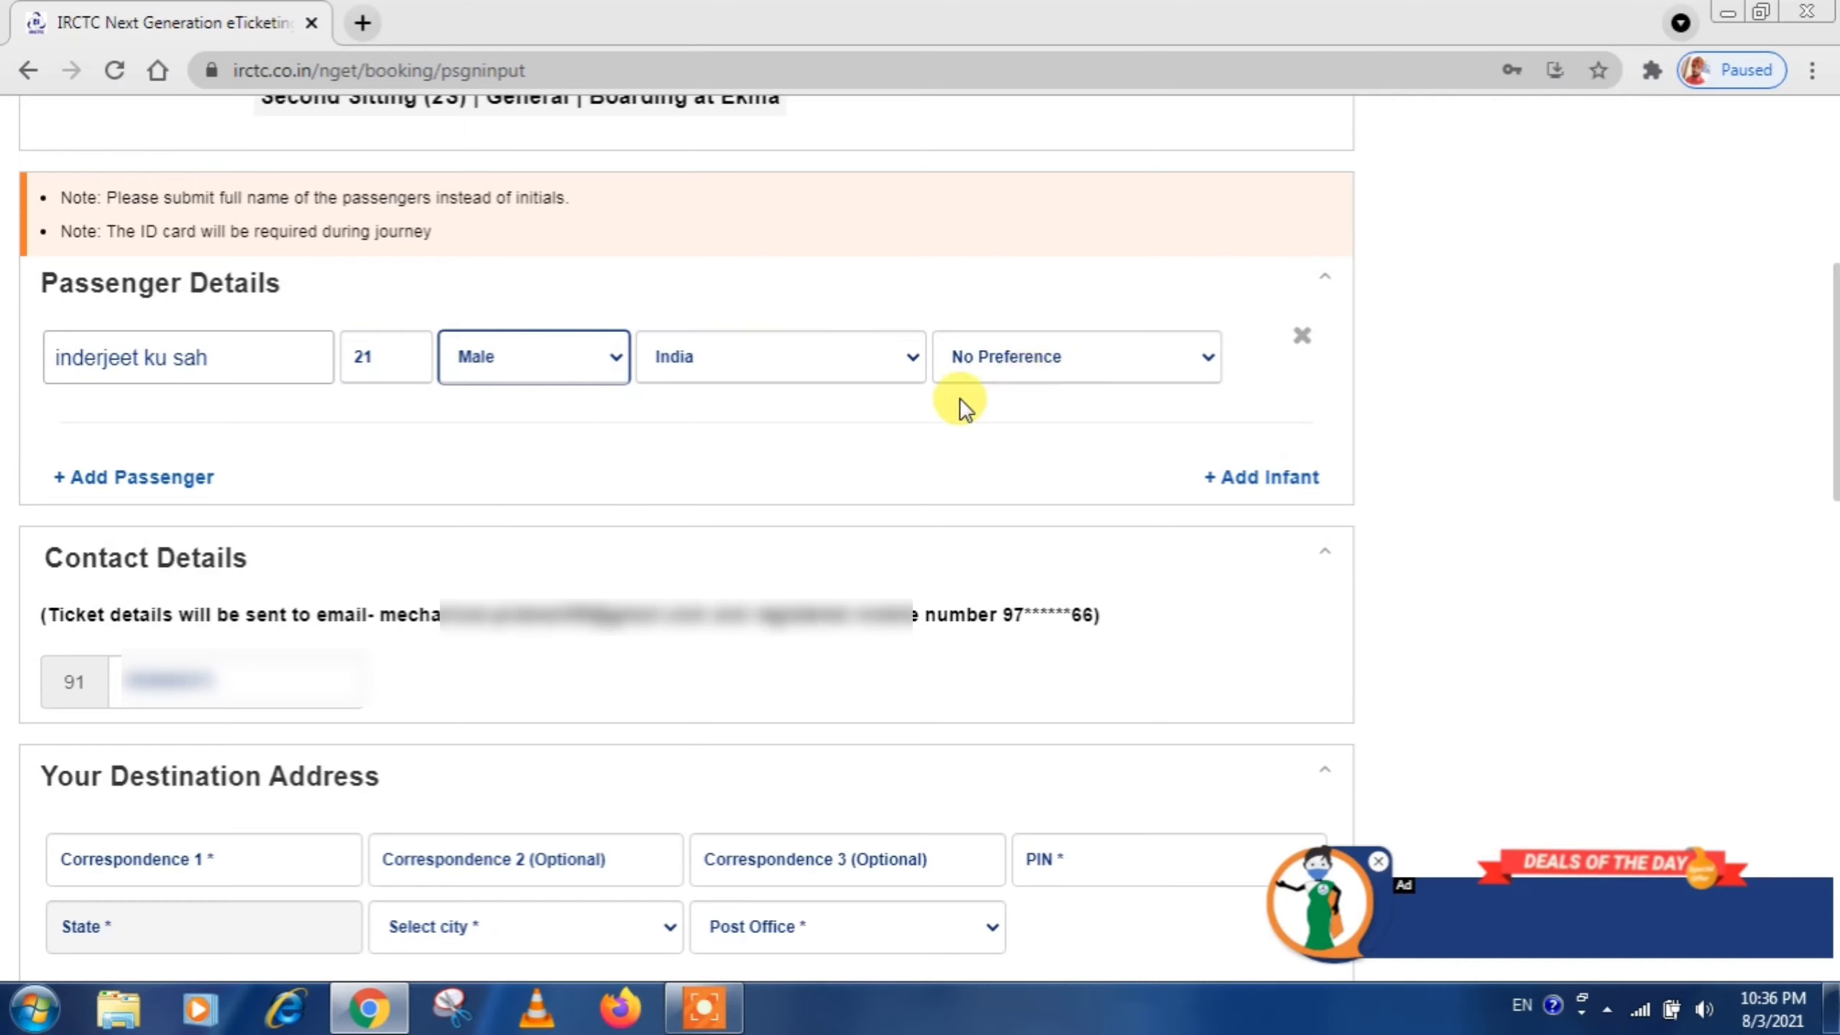
left_click(125, 479)
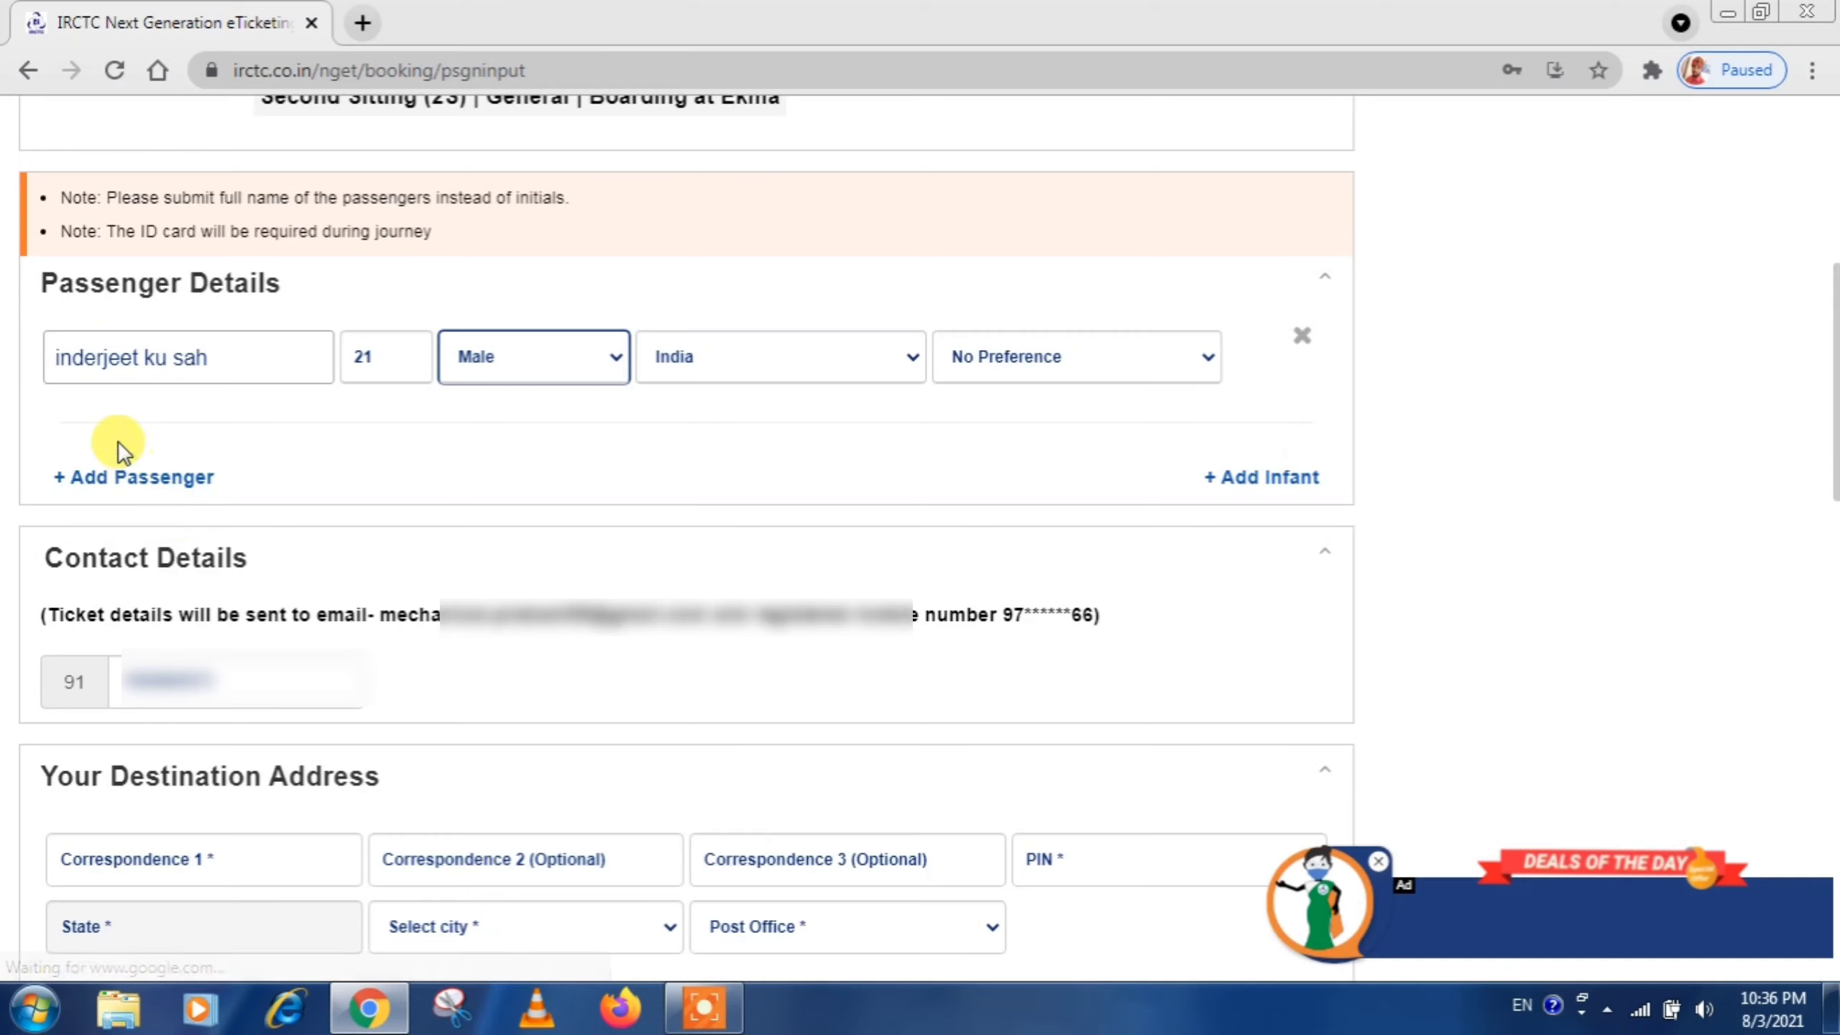